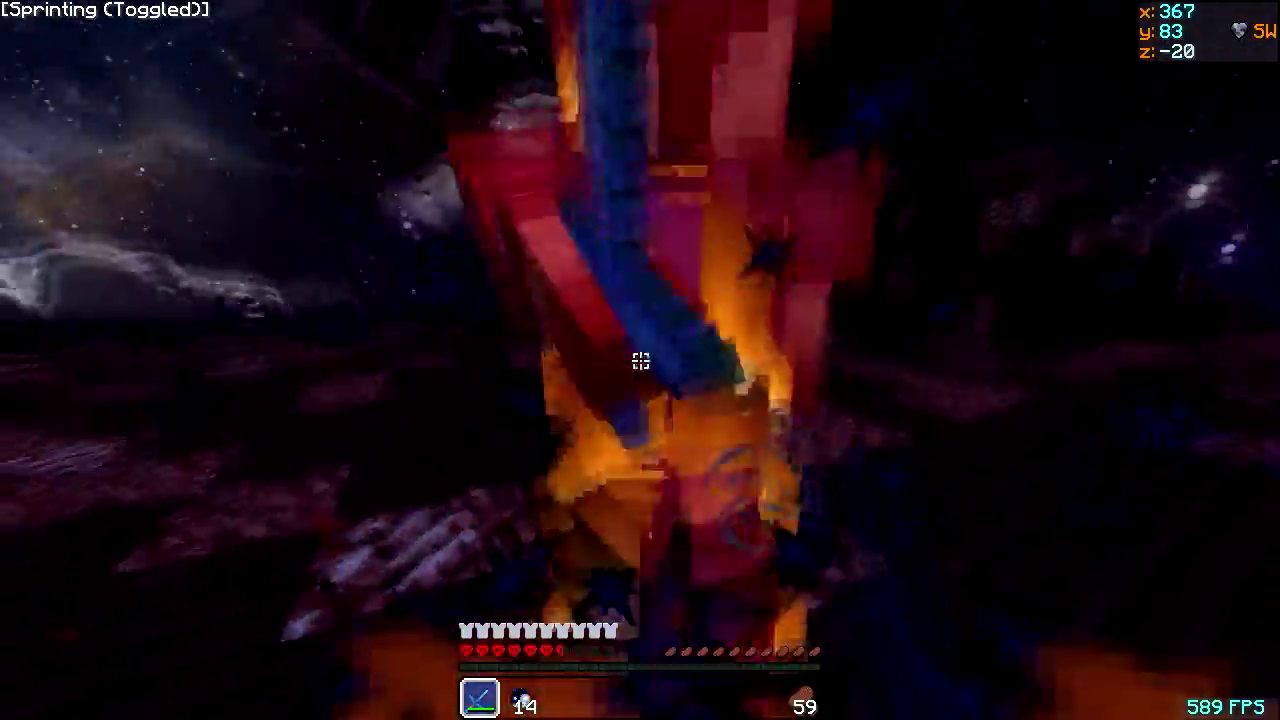
# - Switch to the diamond sword in hotbar slot 1 to finish the fight
pyautogui.press('1')
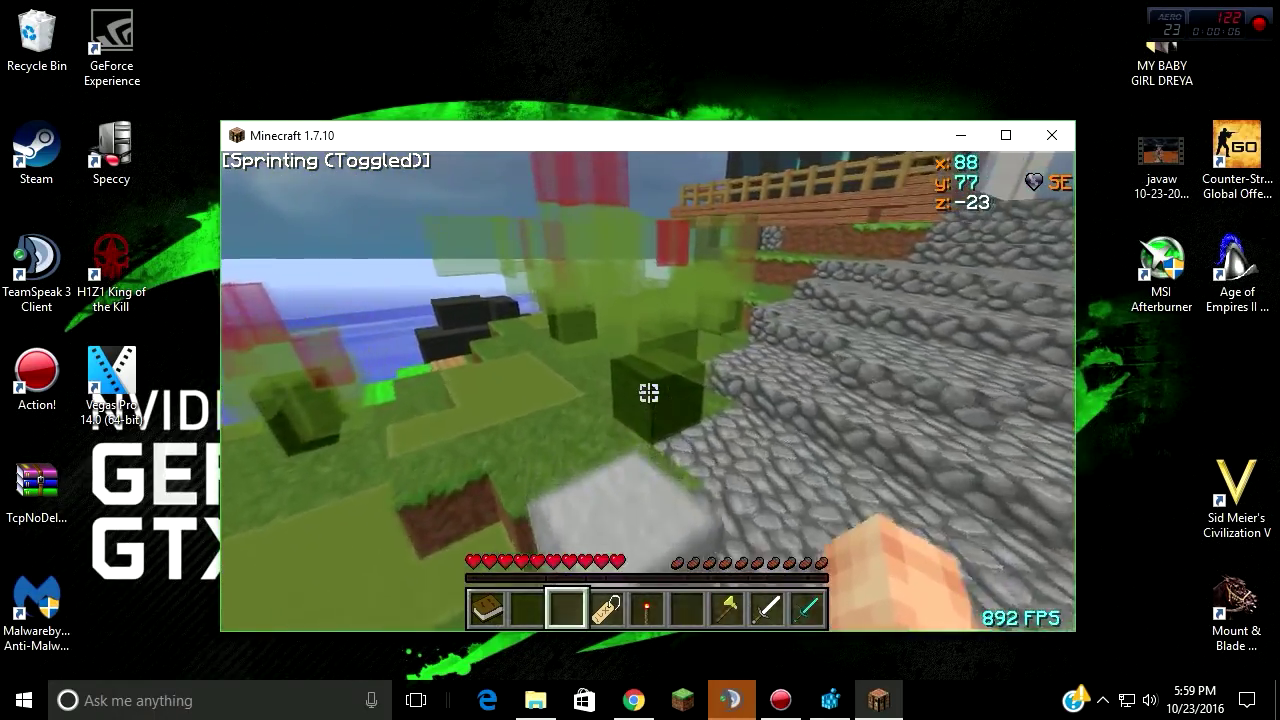
# - Walk the player down across the lobby grass toward the beach
pyautogui.press('w')
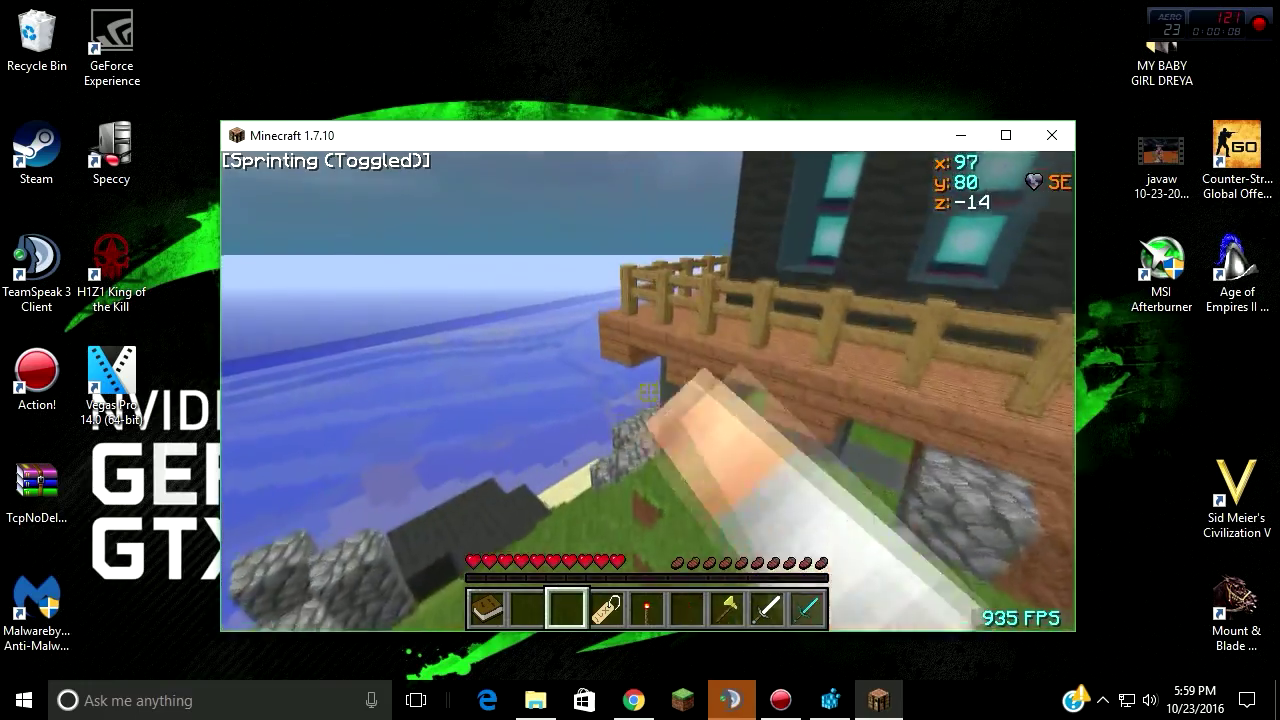
pyautogui.press('w')
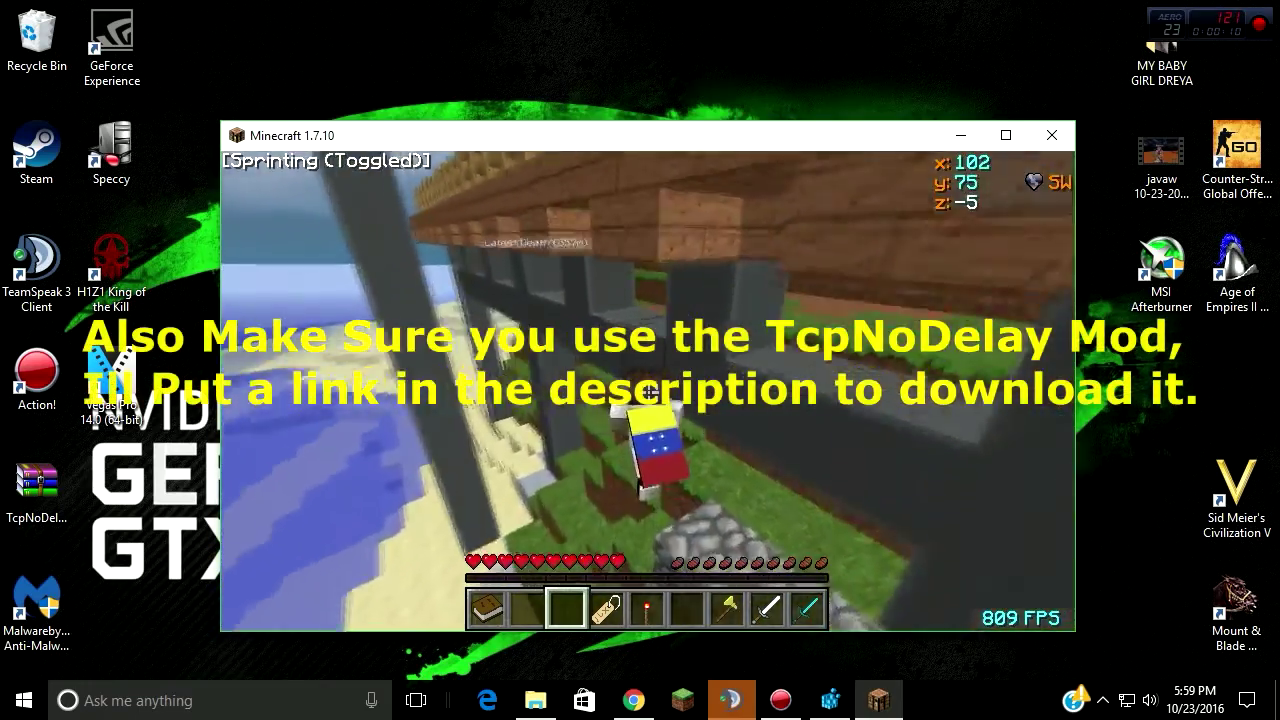
pyautogui.press('w')
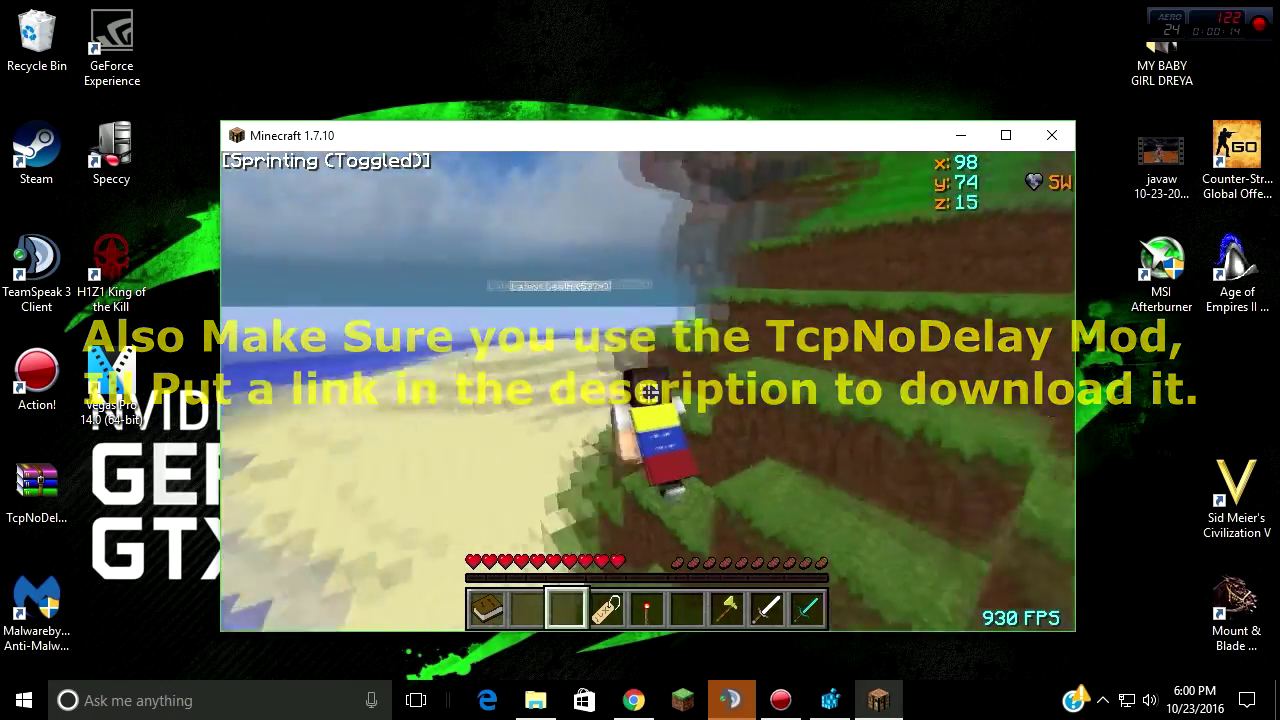
# - Scroll through the hotbar, then free the mouse with T and bring up the Windows Run prompt
pyautogui.scroll(-1, 648, 390)
pyautogui.scroll(2, 648, 390)
pyautogui.scroll(-2, 648, 392)
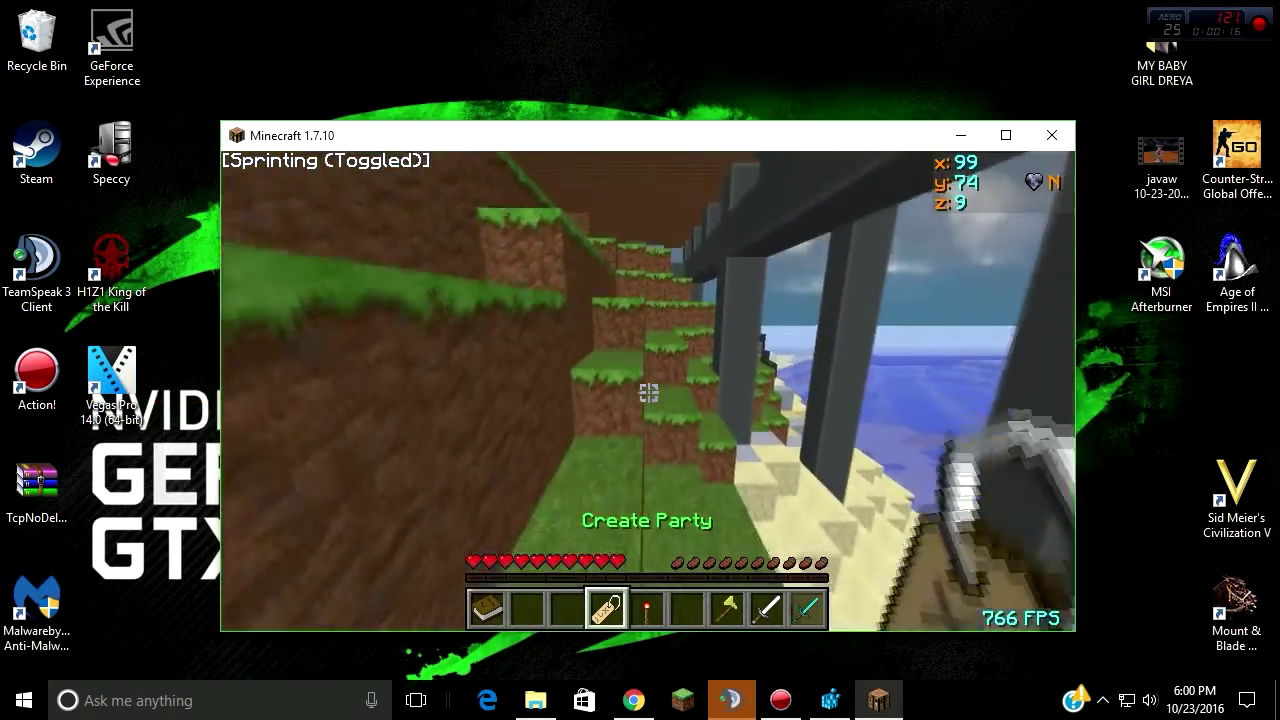
pyautogui.scroll(3, 648, 392)
pyautogui.scroll(-3, 648, 392)
pyautogui.scroll(2, 648, 392)
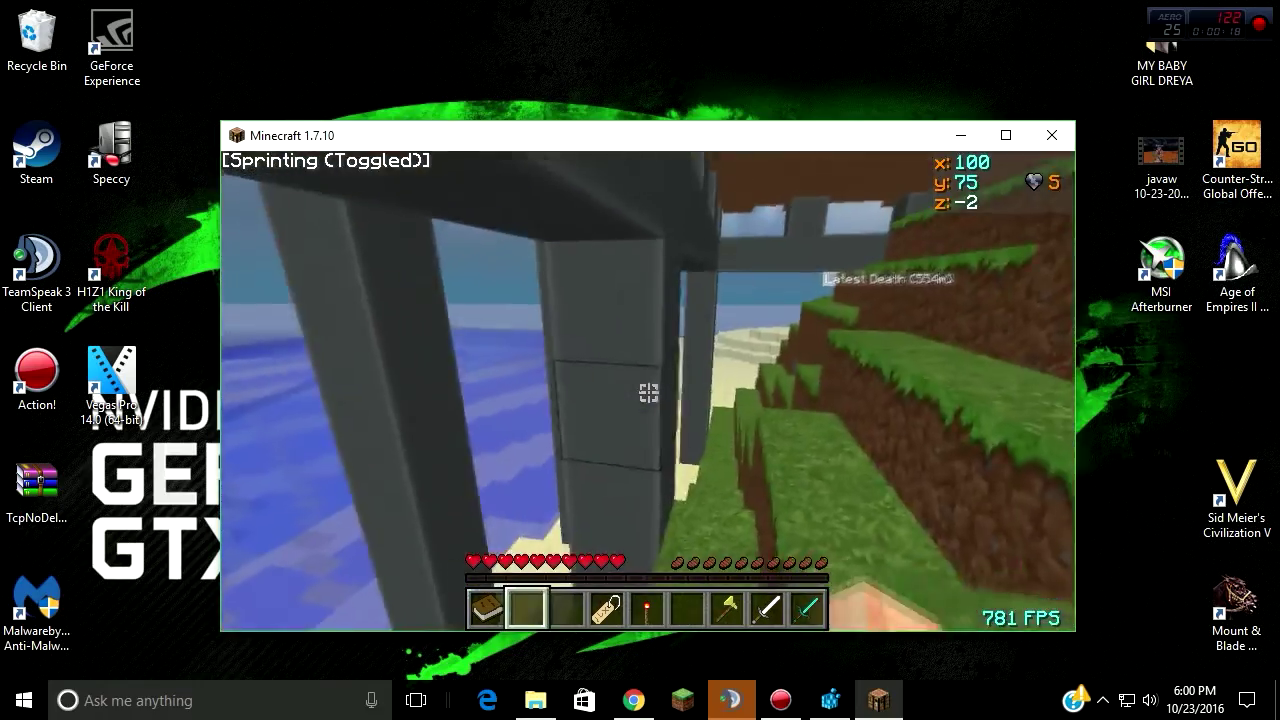
pyautogui.scroll(-3, 648, 392)
pyautogui.scroll(1, 648, 392)
pyautogui.scroll(-1, 648, 392)
pyautogui.scroll(-3, 648, 392)
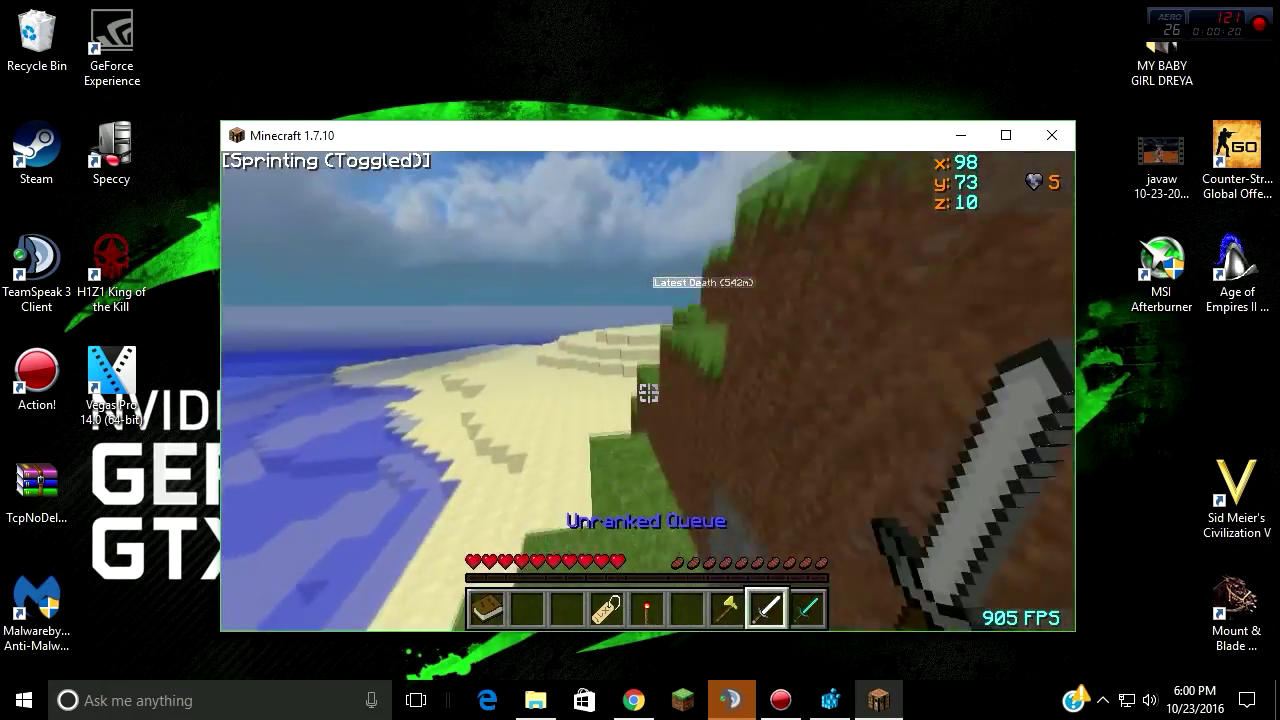
pyautogui.scroll(-2, 648, 392)
pyautogui.scroll(1, 648, 392)
pyautogui.scroll(-4, 648, 392)
pyautogui.scroll(1, 648, 392)
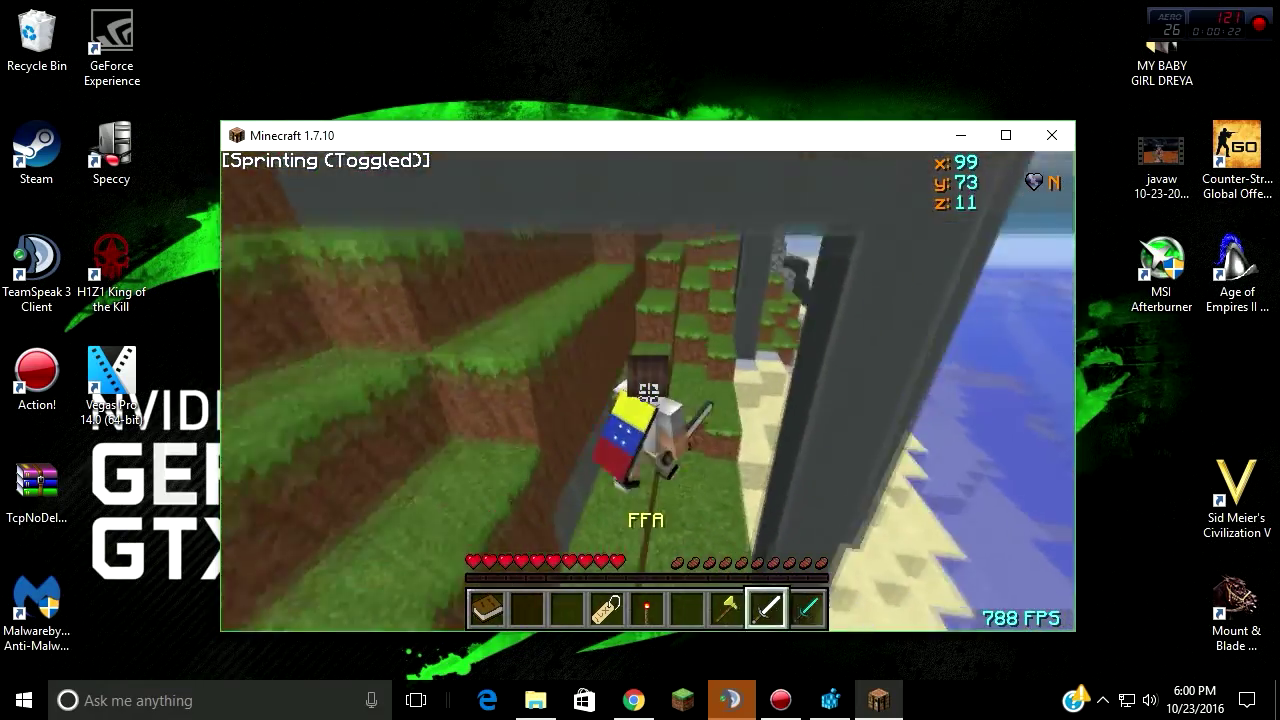
pyautogui.press('t')
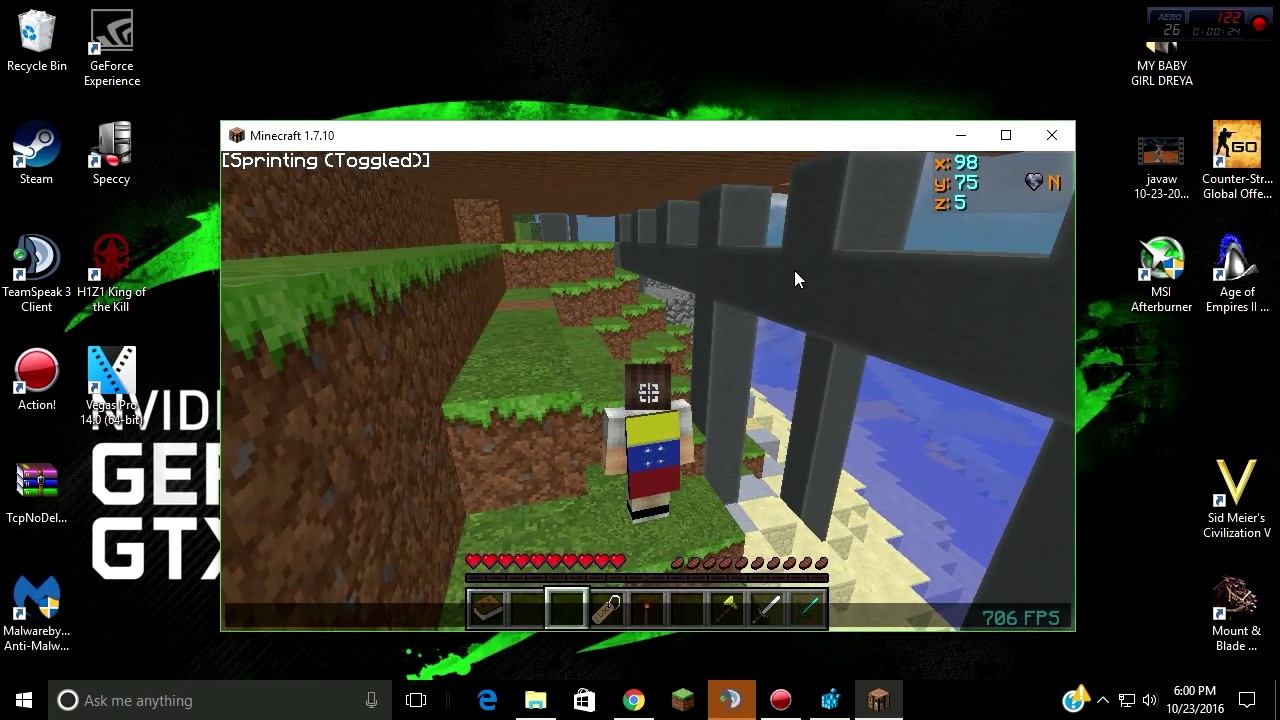
pyautogui.press('super+r')
# - Close the Minecraft window and reopen the Run prompt with 'regedit' in the Open box
pyautogui.click(1051, 135)
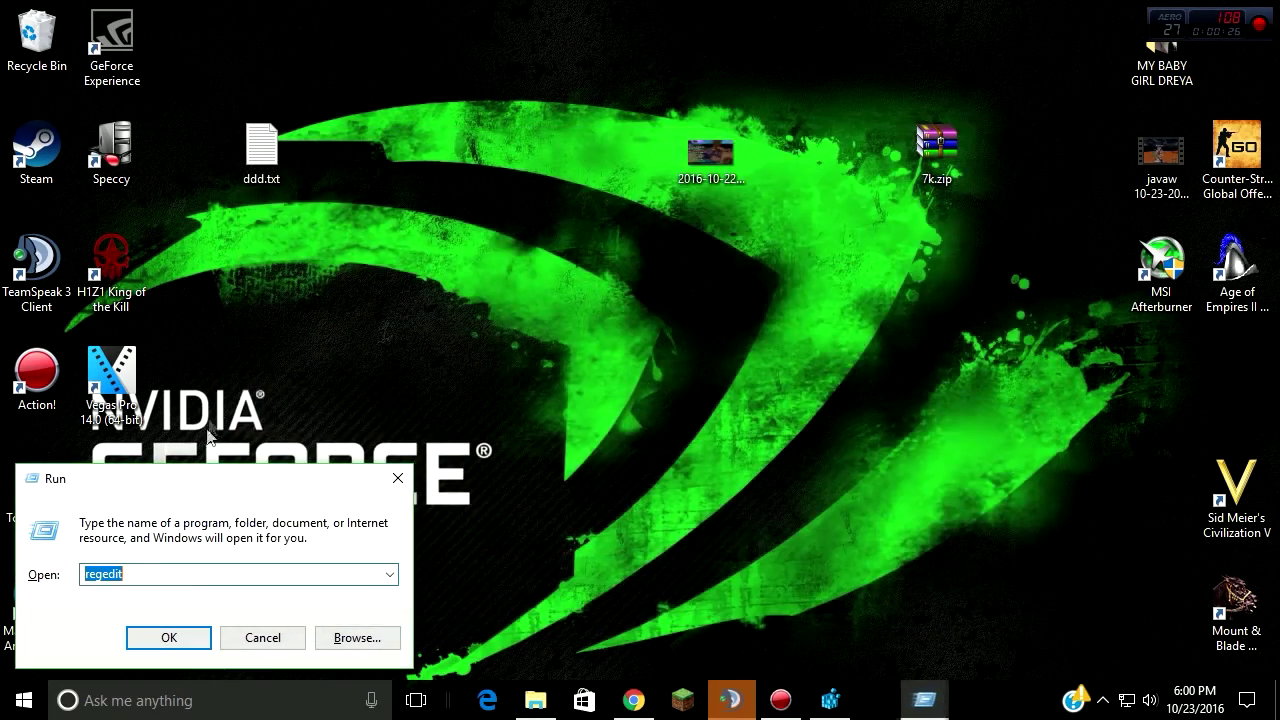
pyautogui.click(398, 478)
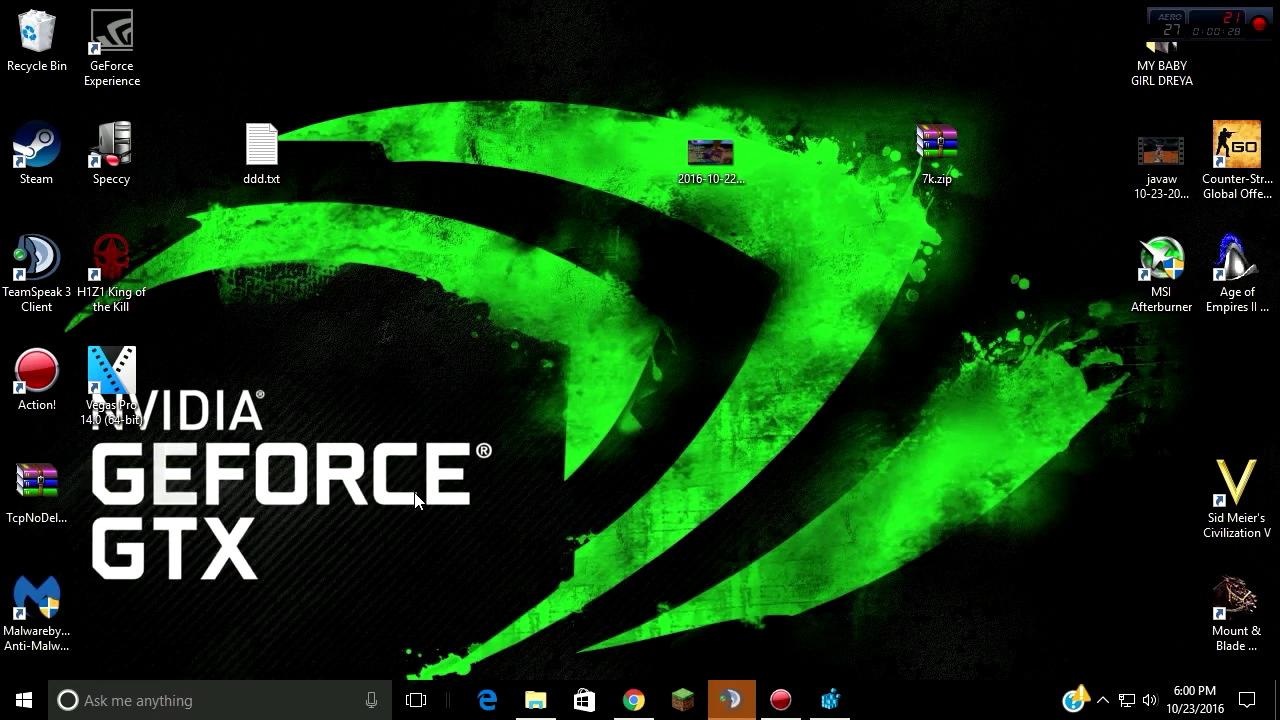
pyautogui.press('super+r')
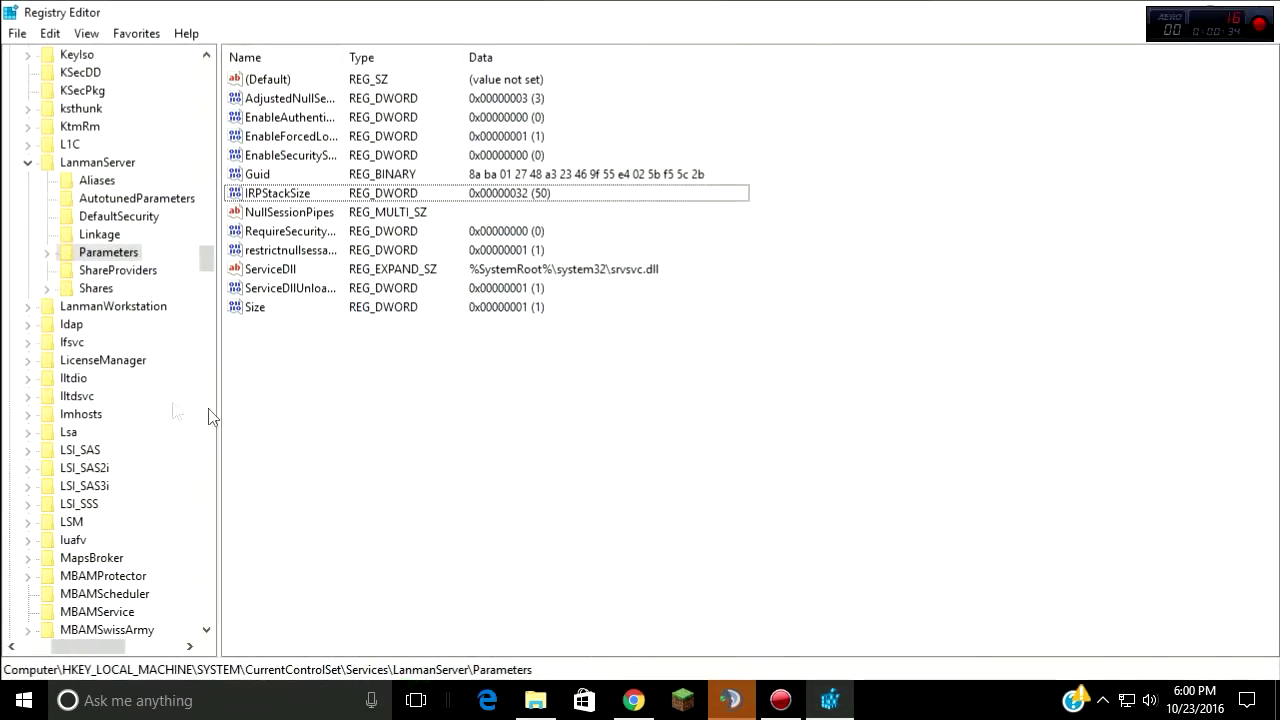
pyautogui.moveTo(207, 258); pyautogui.dragTo(207, 60)
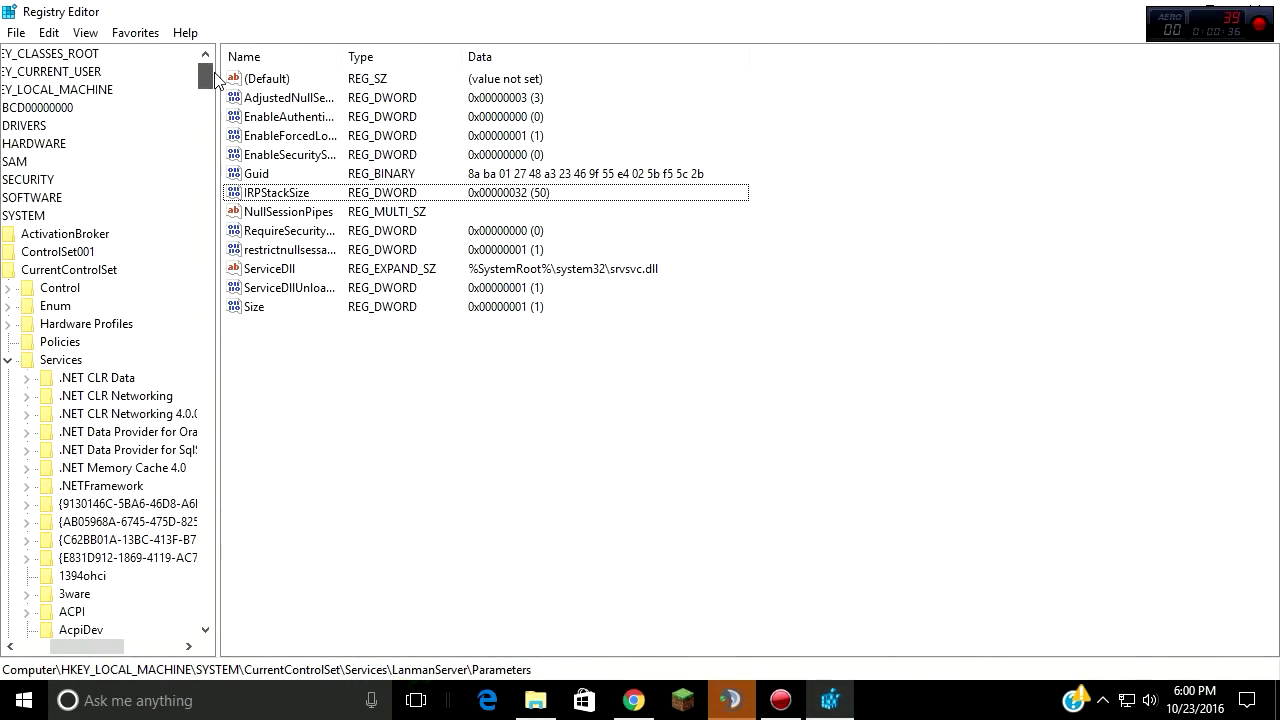
pyautogui.moveTo(119, 647); pyautogui.dragTo(84, 648)
pyautogui.moveTo(205, 78); pyautogui.dragTo(205, 70)
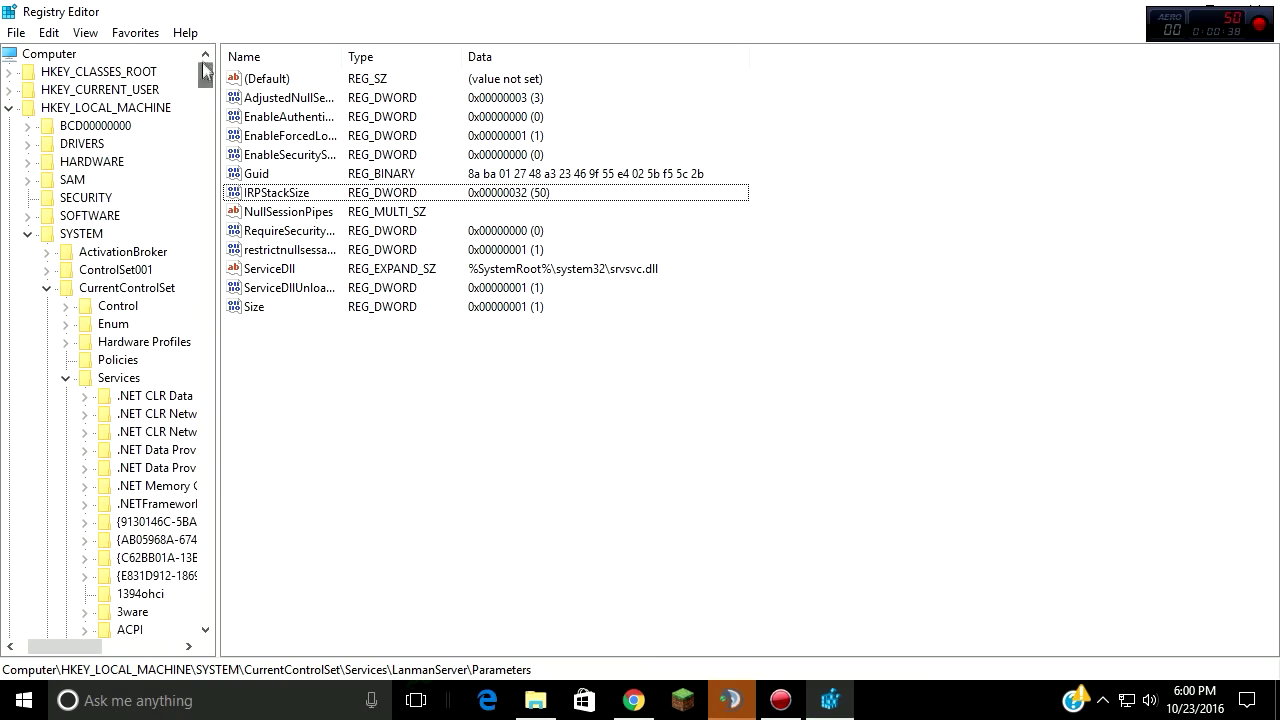
pyautogui.click(10, 108)
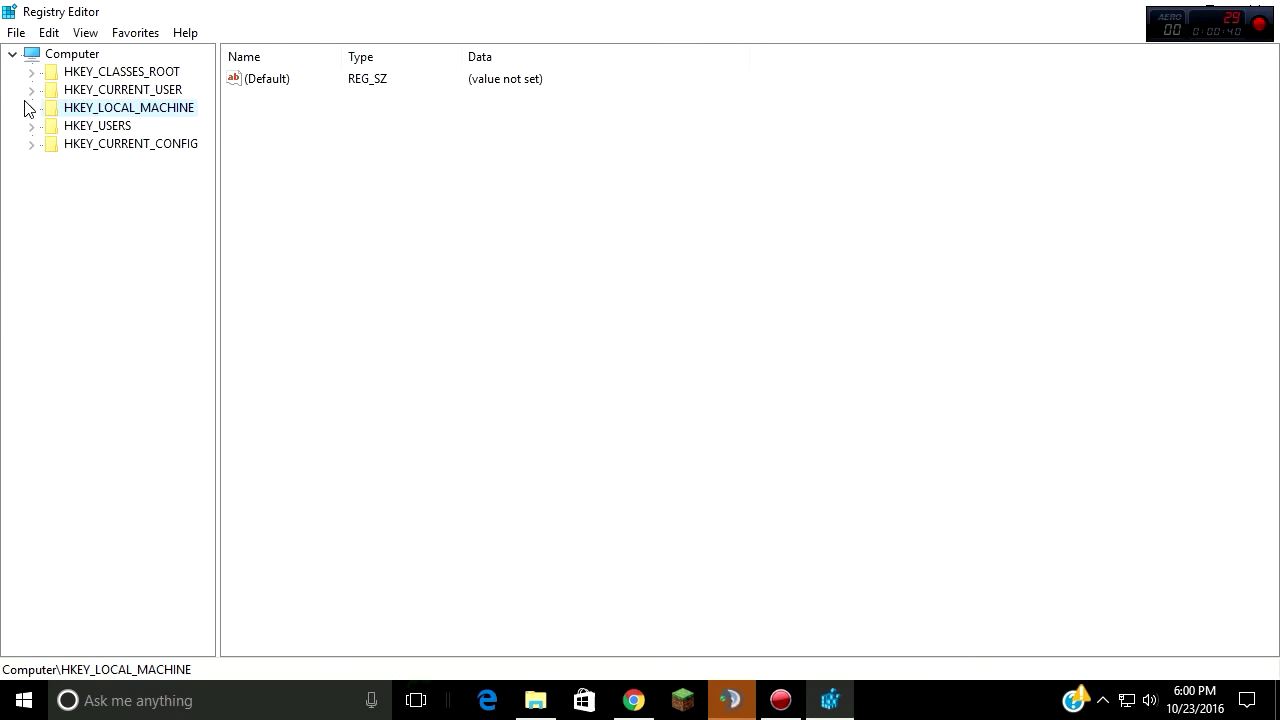
pyautogui.click(26, 108)
pyautogui.moveTo(200, 88); pyautogui.dragTo(203, 80)
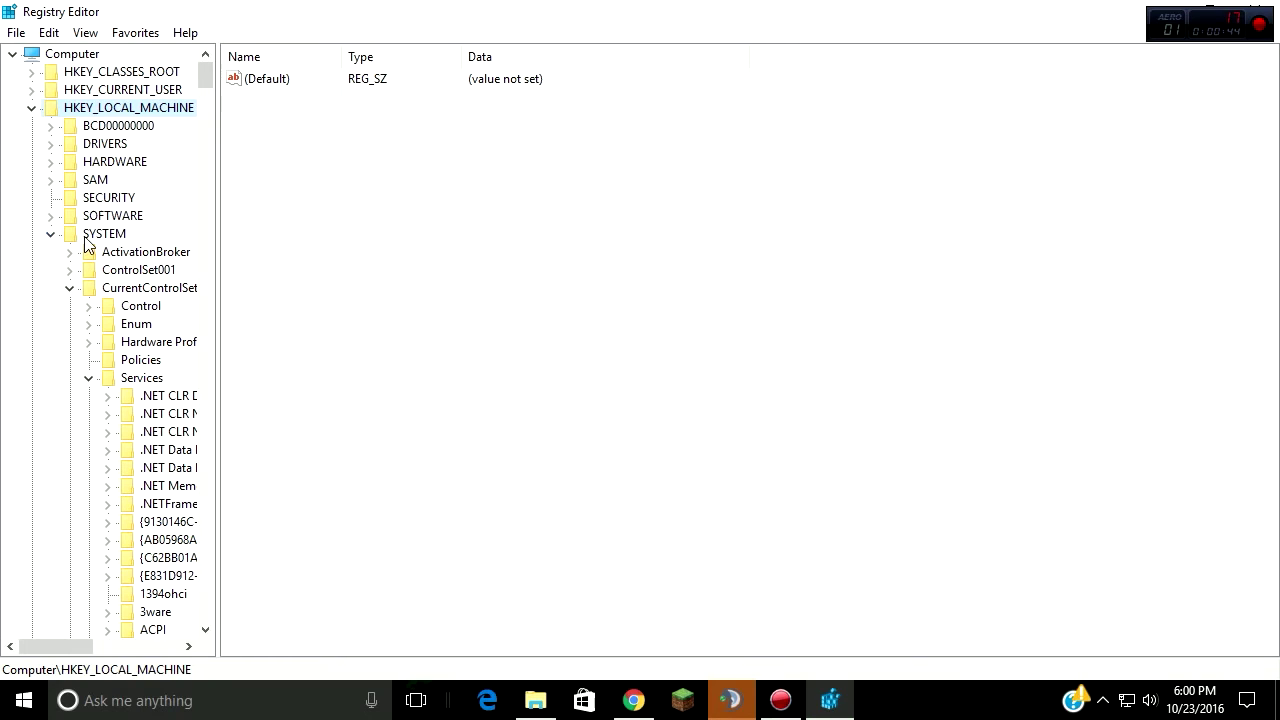
pyautogui.moveTo(58, 652); pyautogui.dragTo(72, 656)
pyautogui.moveTo(207, 87); pyautogui.dragTo(200, 258)
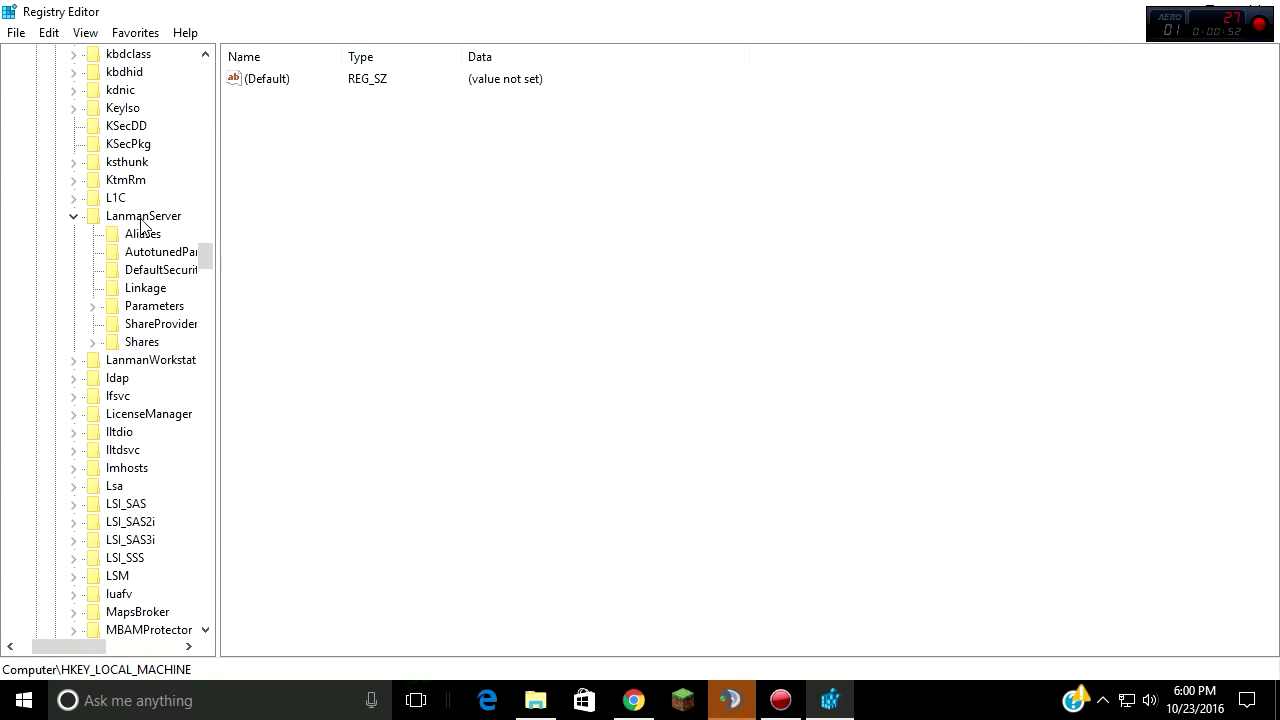
pyautogui.moveTo(63, 646); pyautogui.dragTo(79, 646)
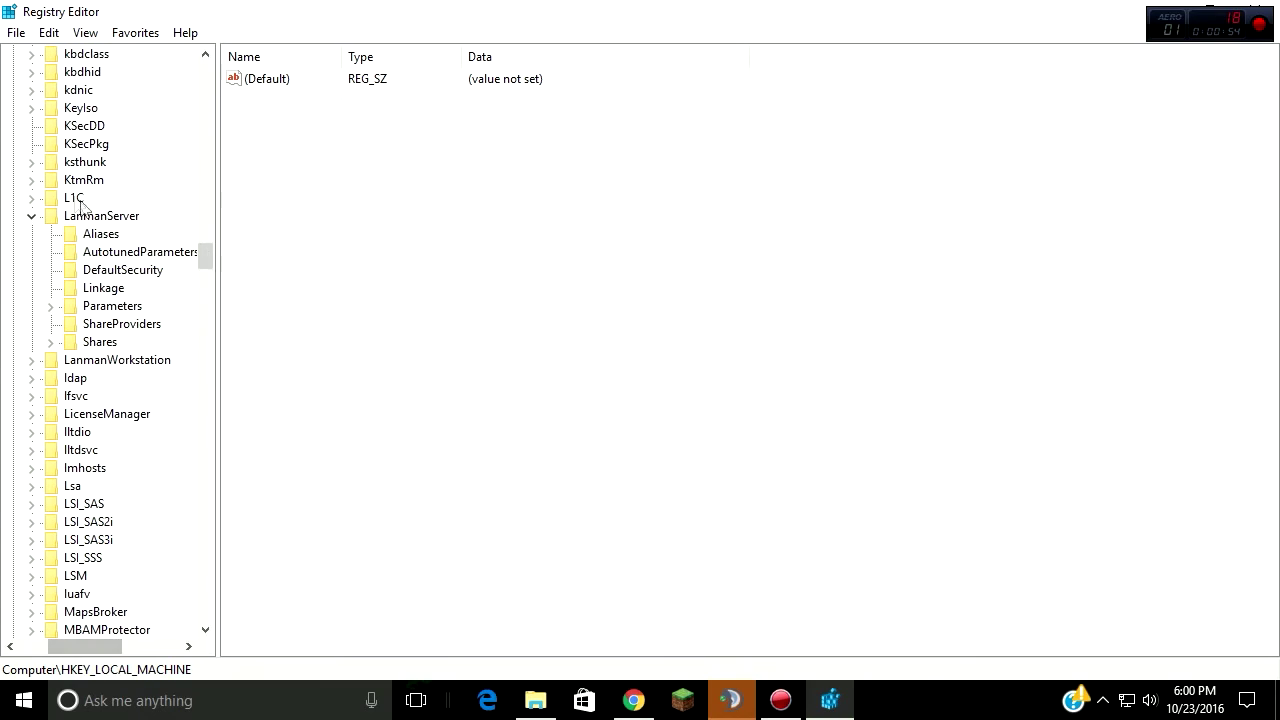
pyautogui.click(31, 216)
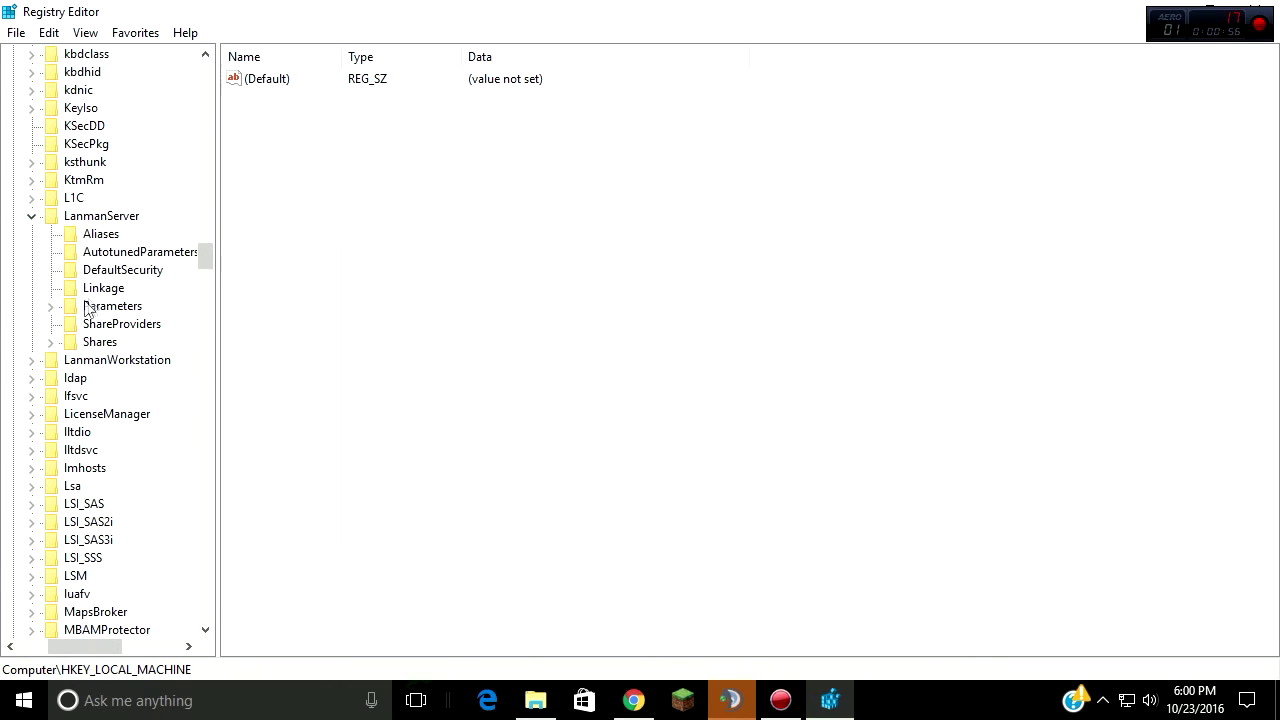
pyautogui.click(100, 306)
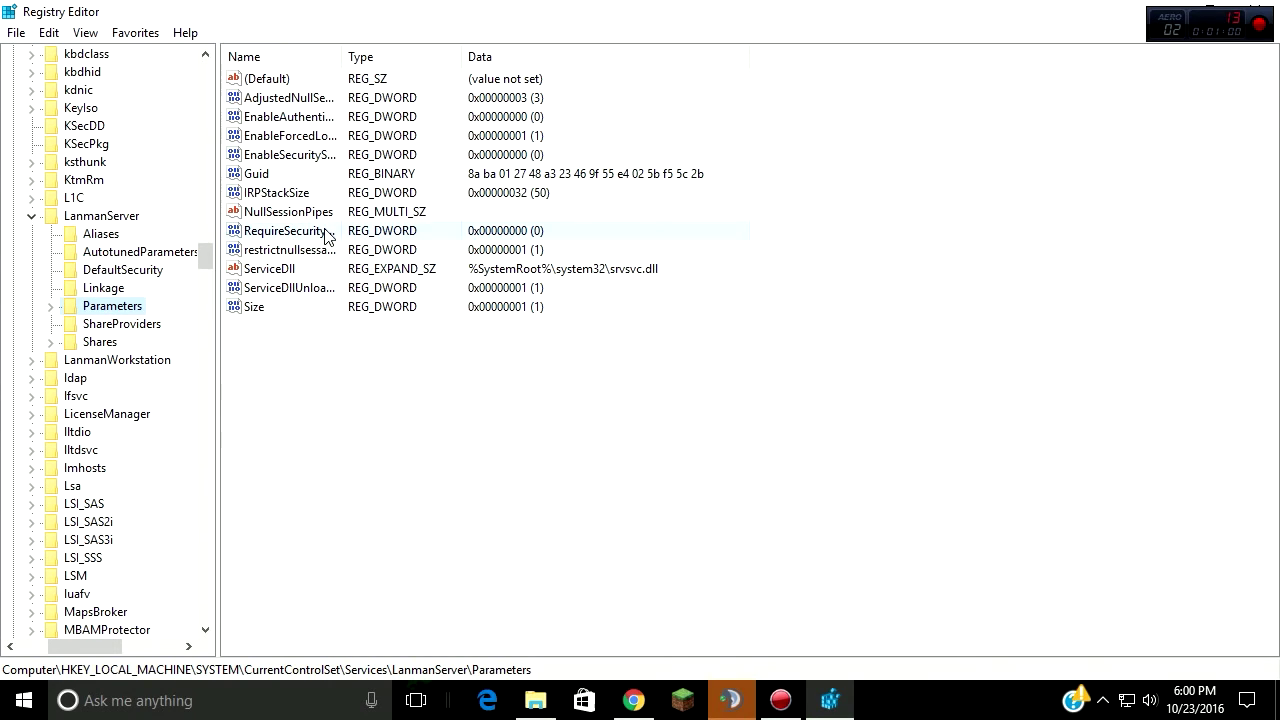
# - Add a new 32-bit DWORD value under LanmanServer\Parameters, then delete it again
pyautogui.rightClick(290, 362)
pyautogui.moveTo(340, 373)
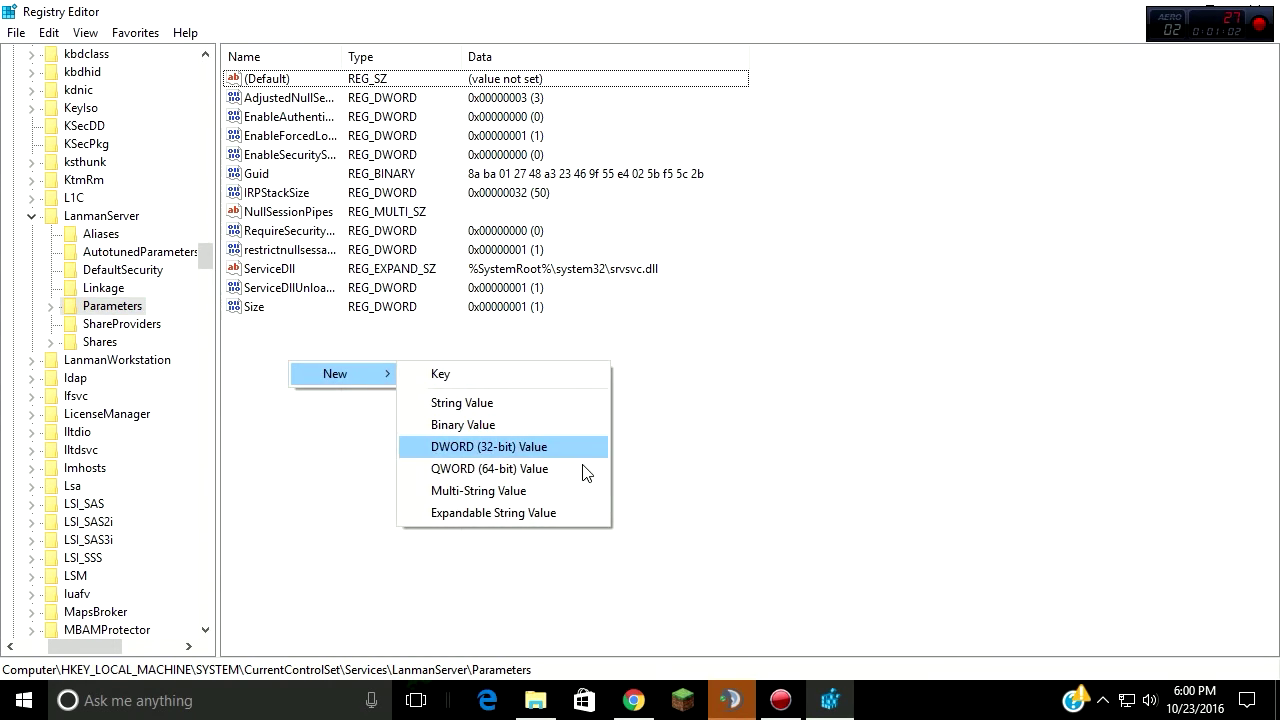
pyautogui.click(550, 446)
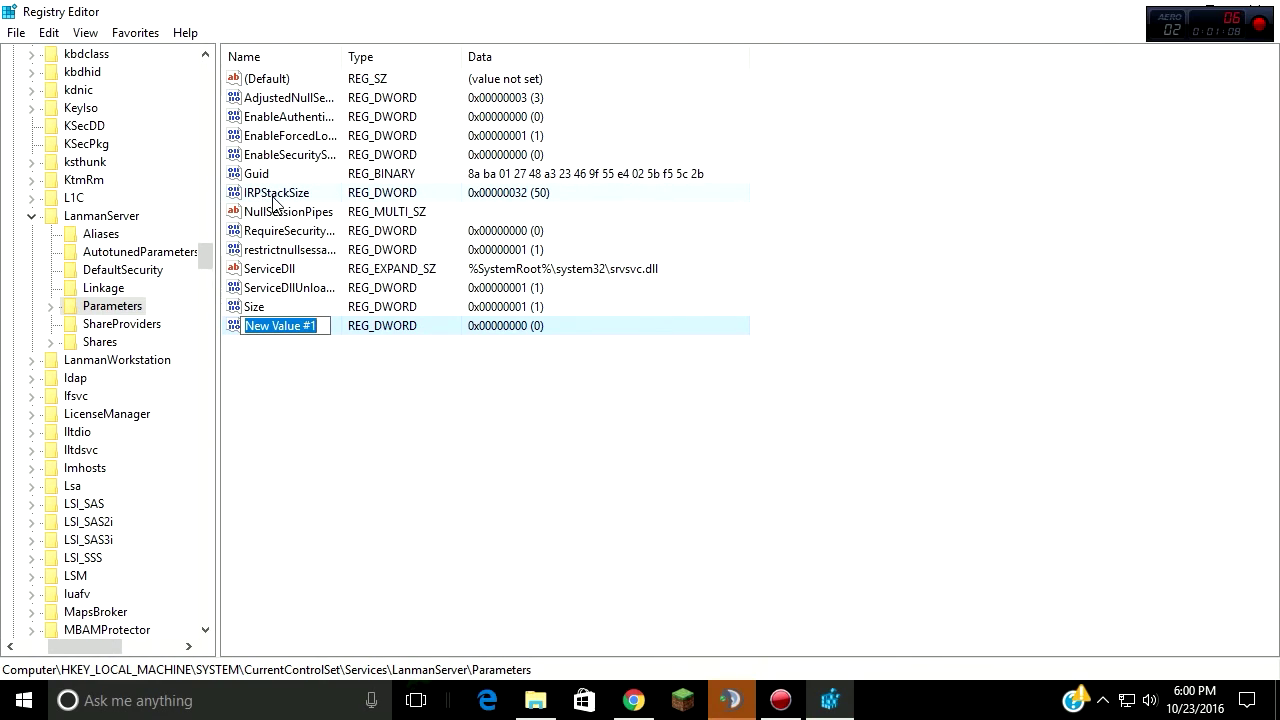
pyautogui.click(345, 330)
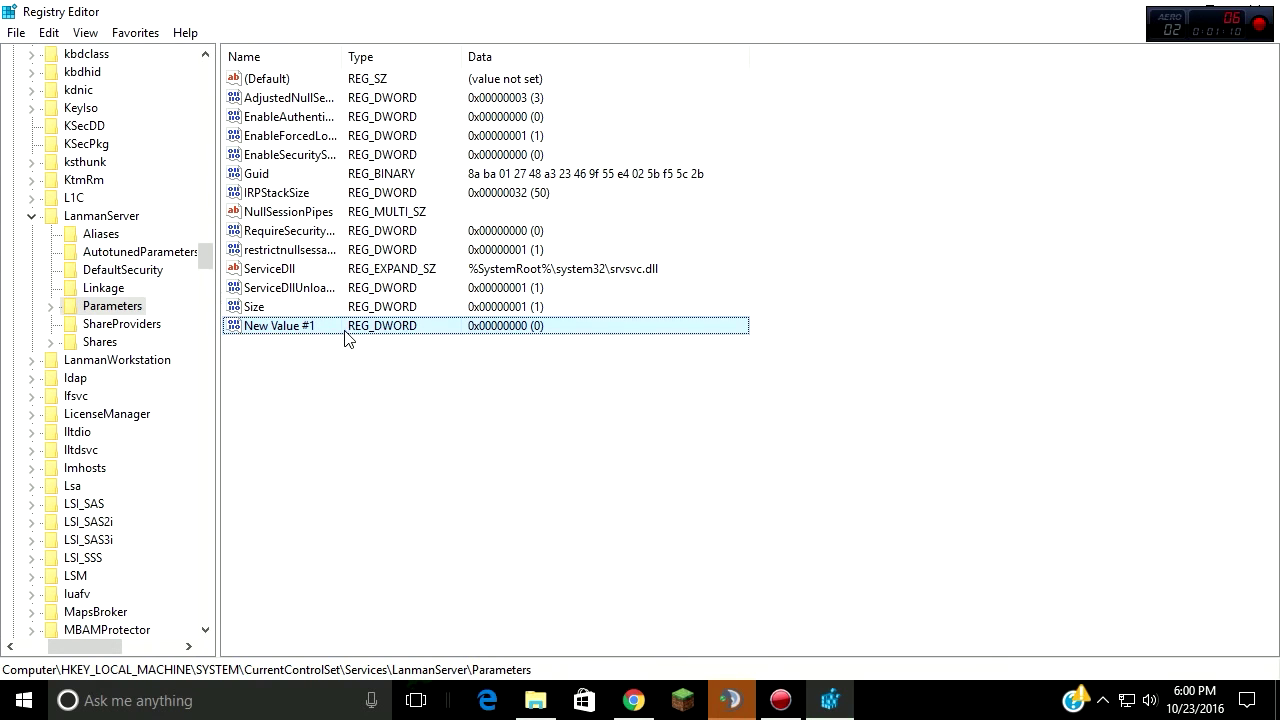
pyautogui.rightClick(345, 332)
pyautogui.click(457, 398)
pyautogui.click(780, 348)
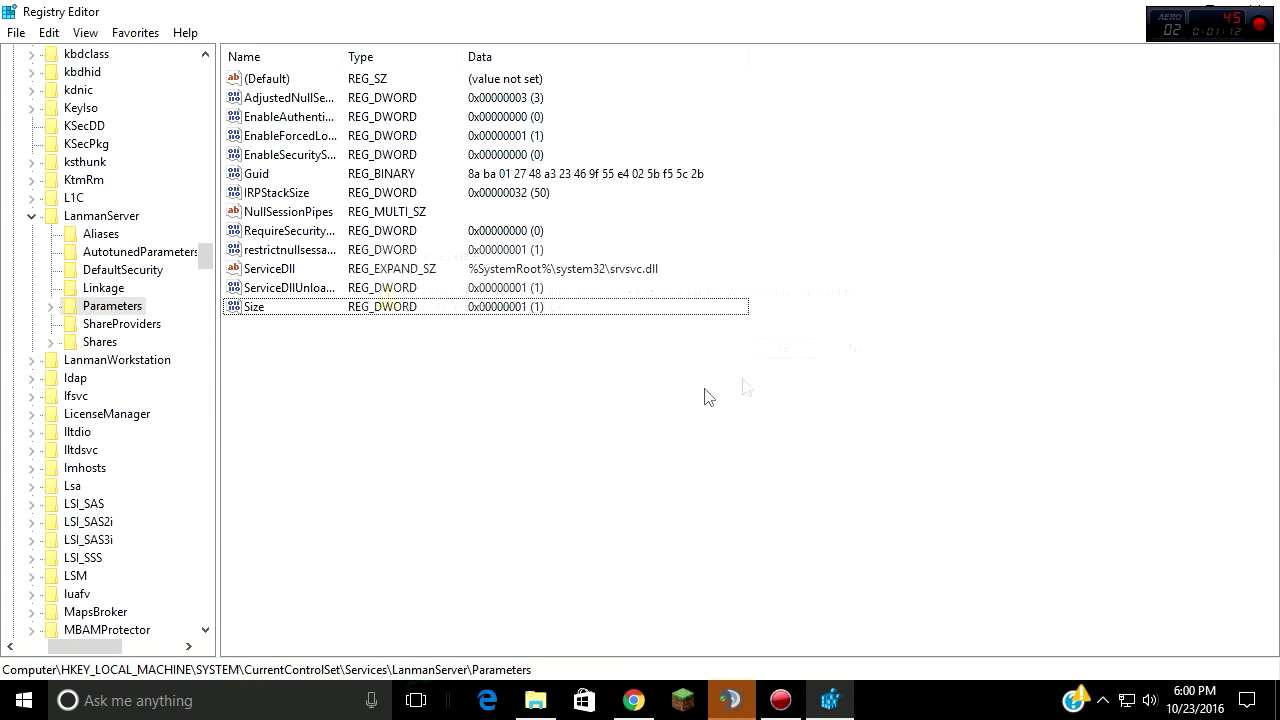
# - Reopen IRPStackSize to confirm it still reads 50, closing the editor unchanged
pyautogui.doubleClick(285, 195)
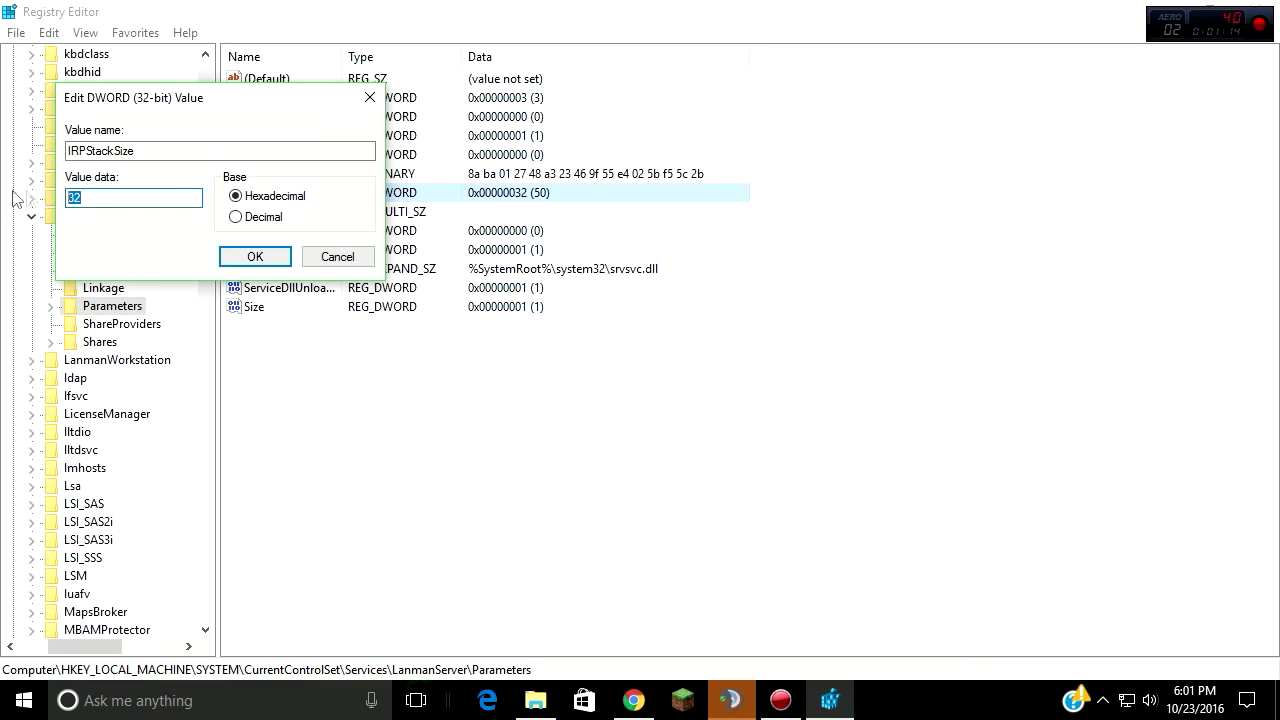
pyautogui.click(370, 97)
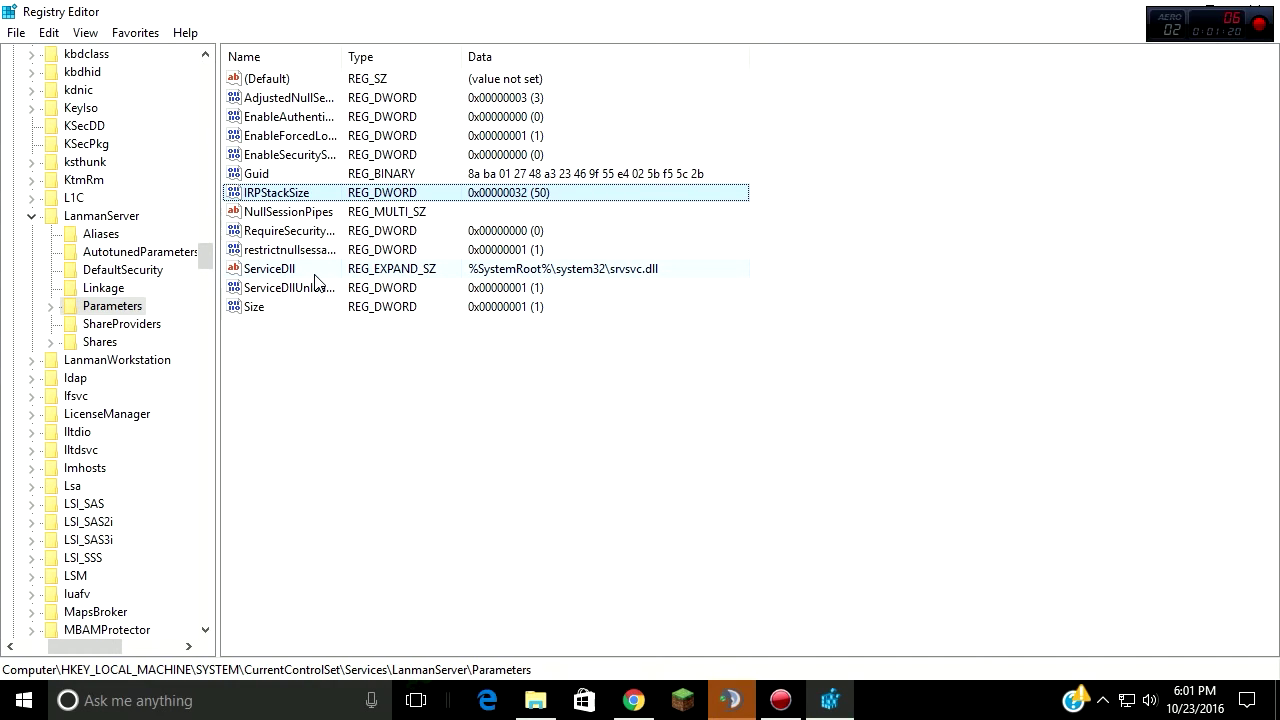
pyautogui.moveTo(205, 252); pyautogui.dragTo(205, 263)
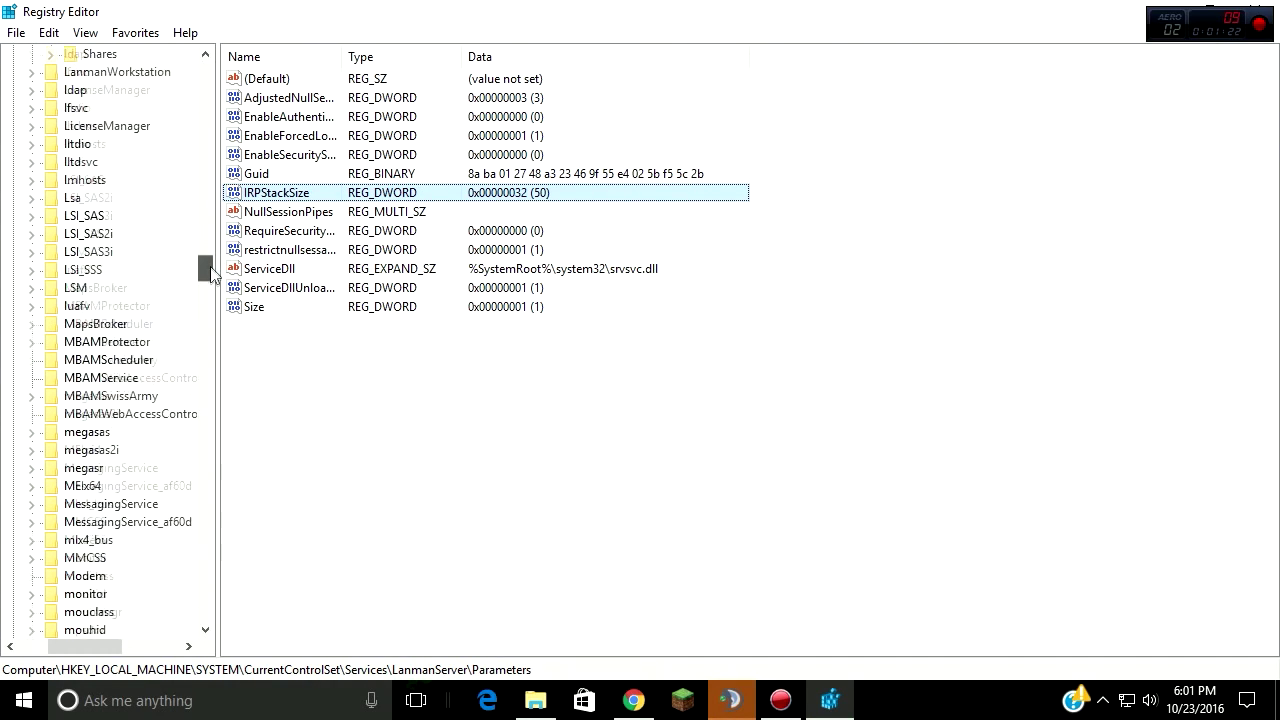
# - Expand Tcpip > Parameters > Interfaces in the registry tree
pyautogui.click(31, 233)
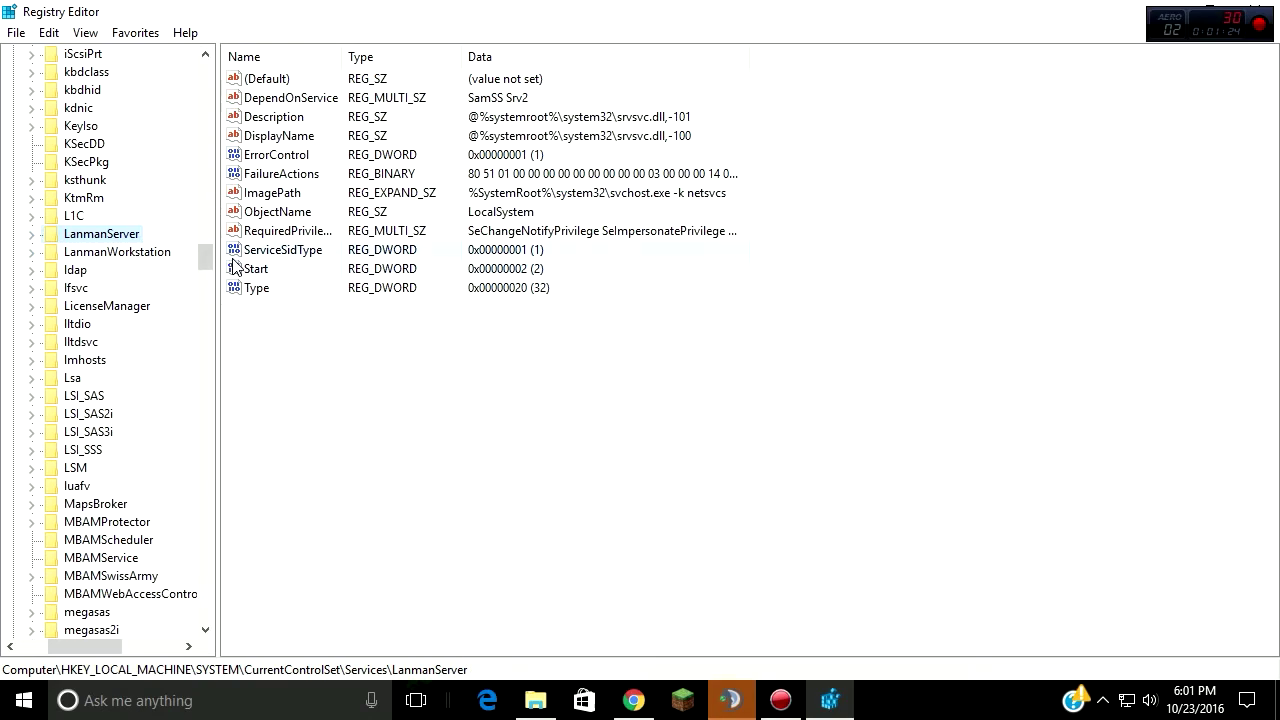
pyautogui.moveTo(212, 260); pyautogui.dragTo(205, 471)
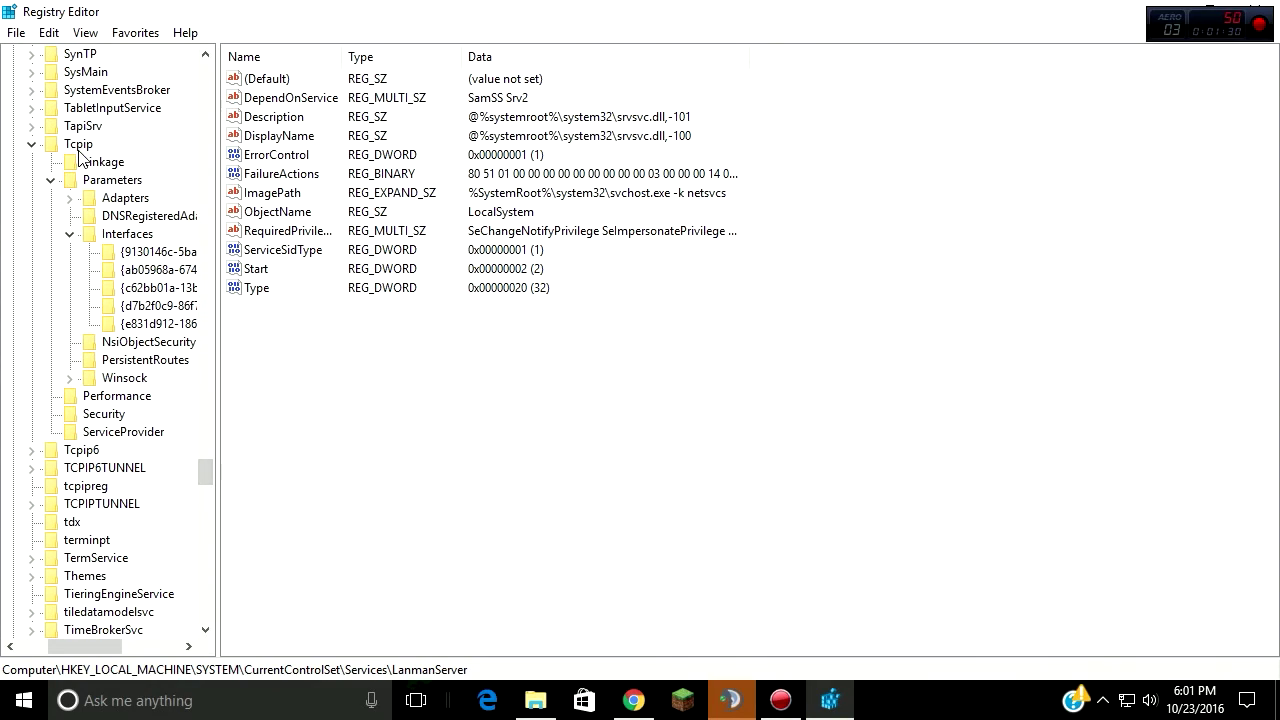
pyautogui.click(31, 145)
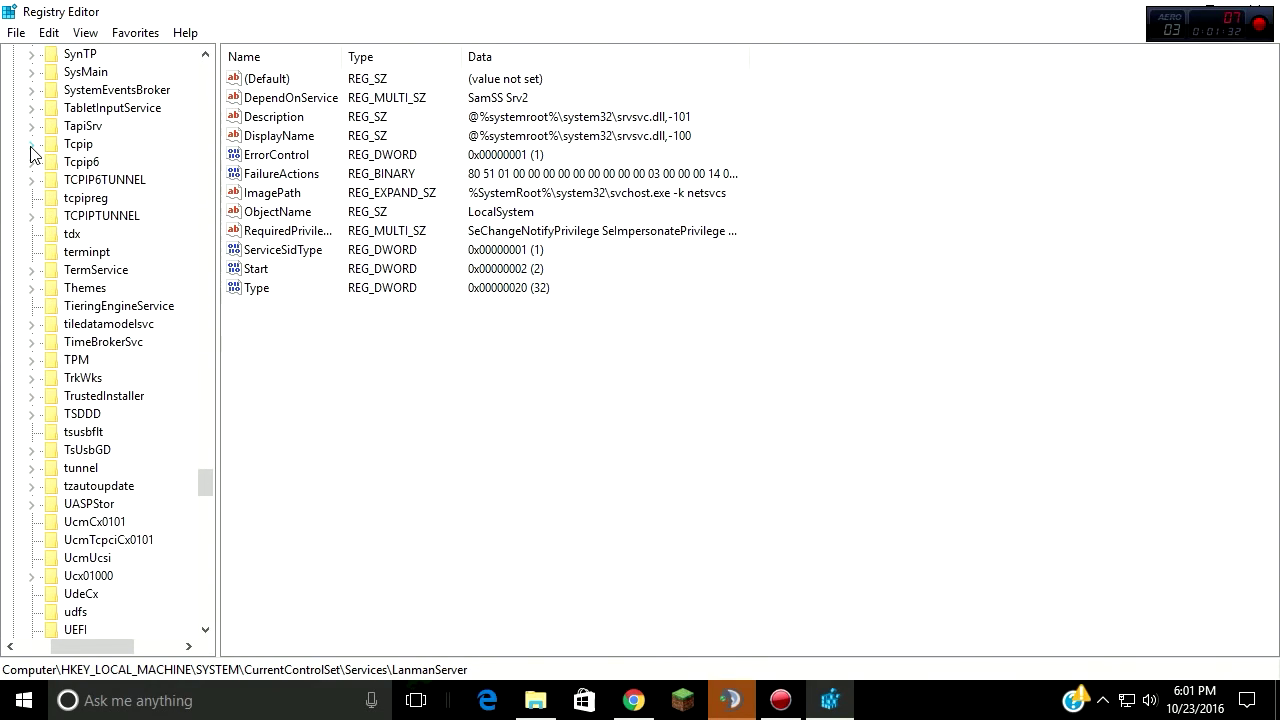
pyautogui.click(50, 180)
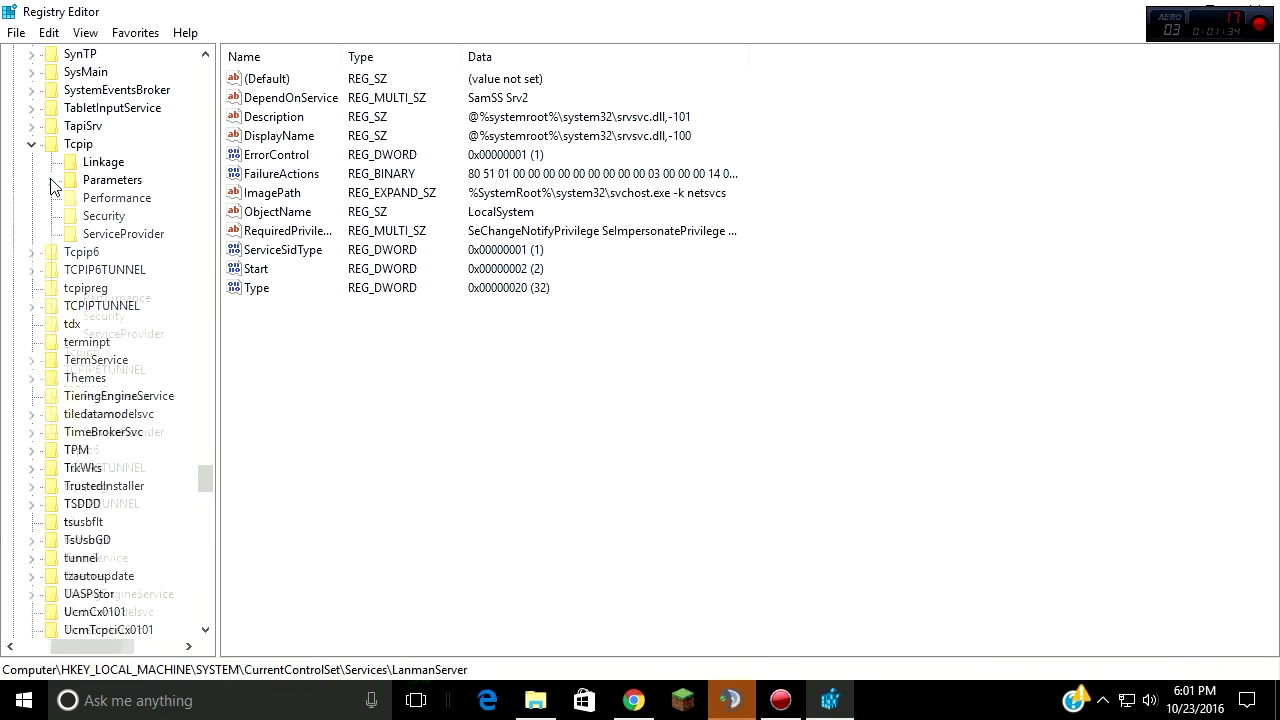
pyautogui.click(50, 180)
pyautogui.click(69, 234)
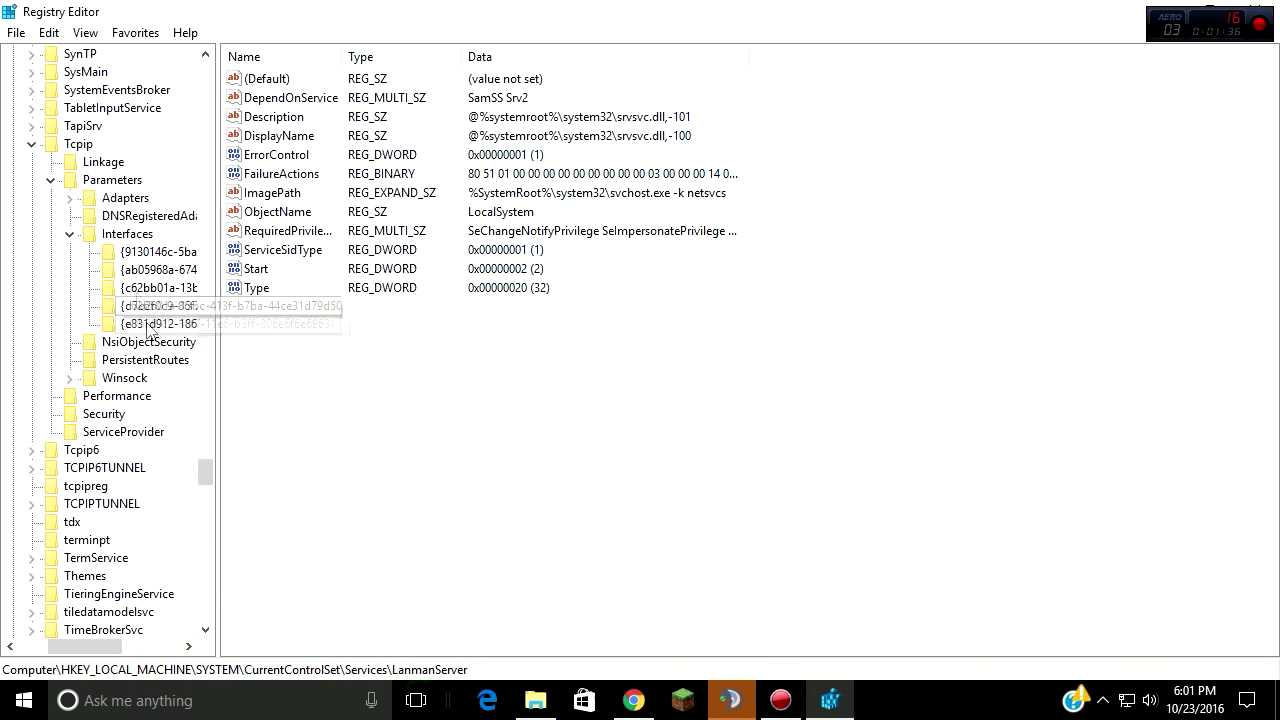
# - Compare the interface GUID keys and settle on the one holding DHCP settings
pyautogui.moveTo(105, 646); pyautogui.dragTo(130, 583)
pyautogui.click(115, 270)
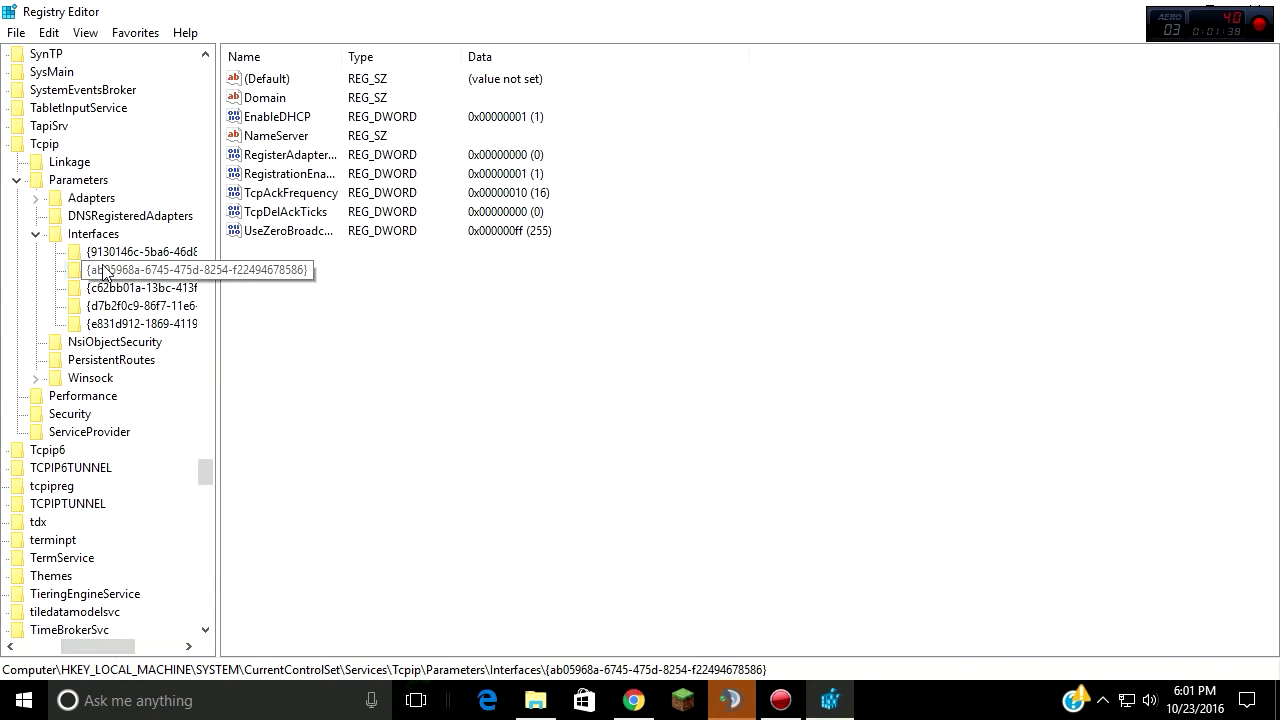
pyautogui.click(115, 306)
pyautogui.click(110, 251)
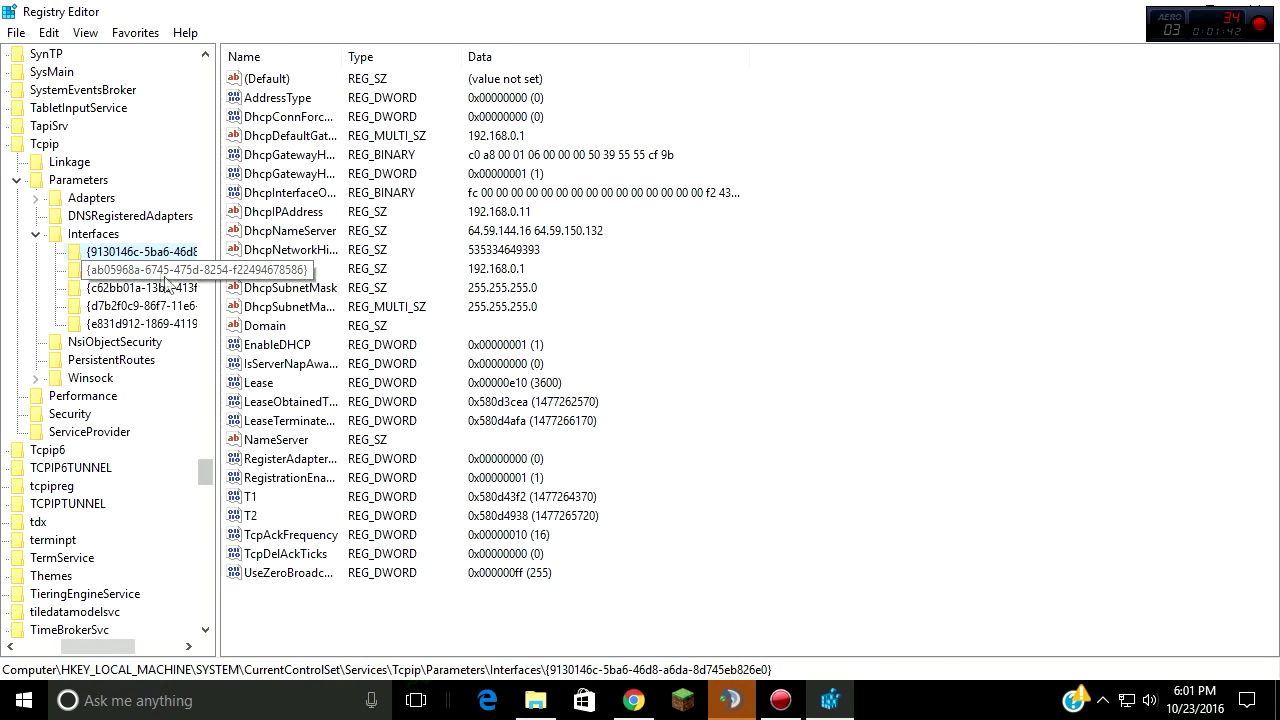
pyautogui.click(137, 270)
pyautogui.click(137, 306)
pyautogui.click(115, 251)
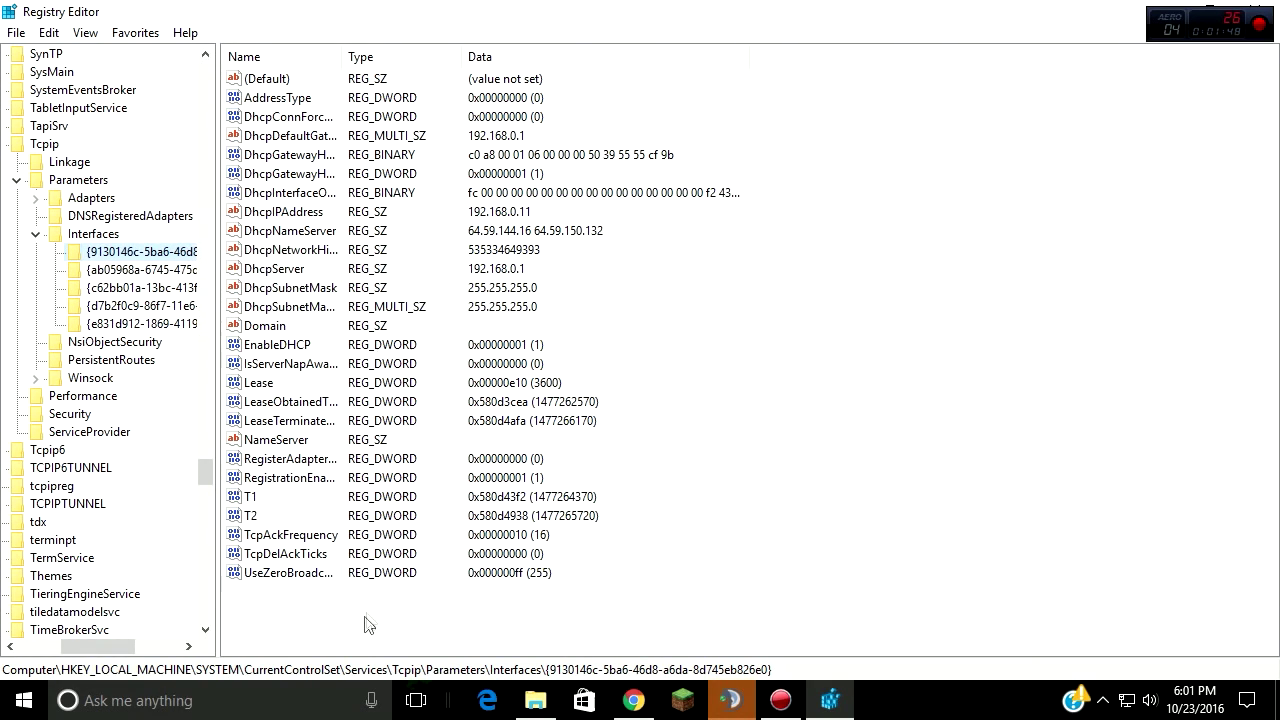
pyautogui.rightClick(264, 625)
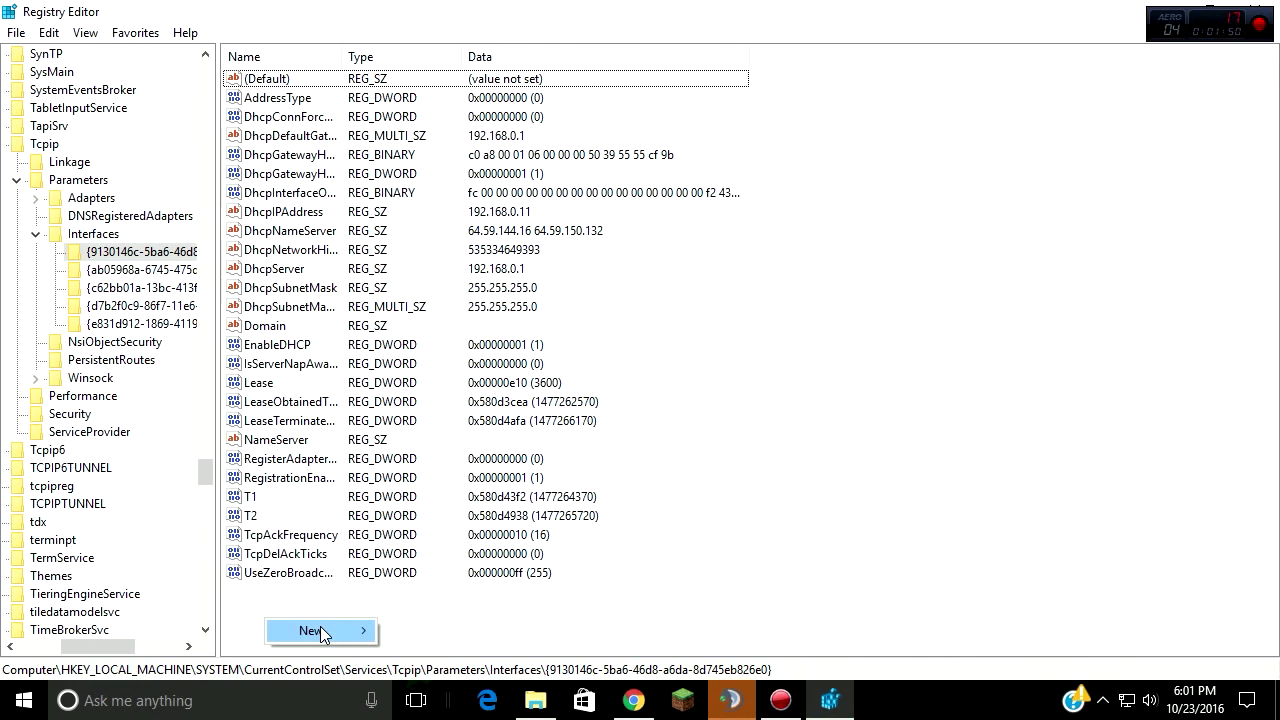
pyautogui.click(400, 562)
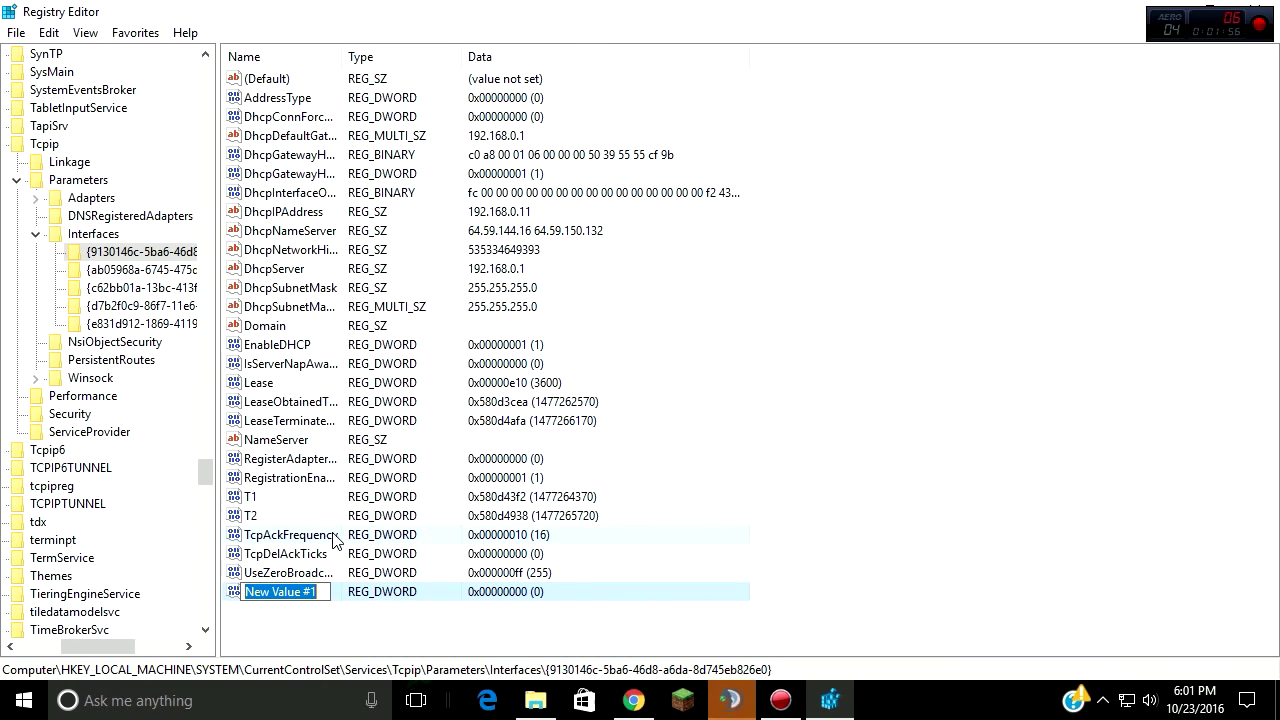
pyautogui.press('Return')
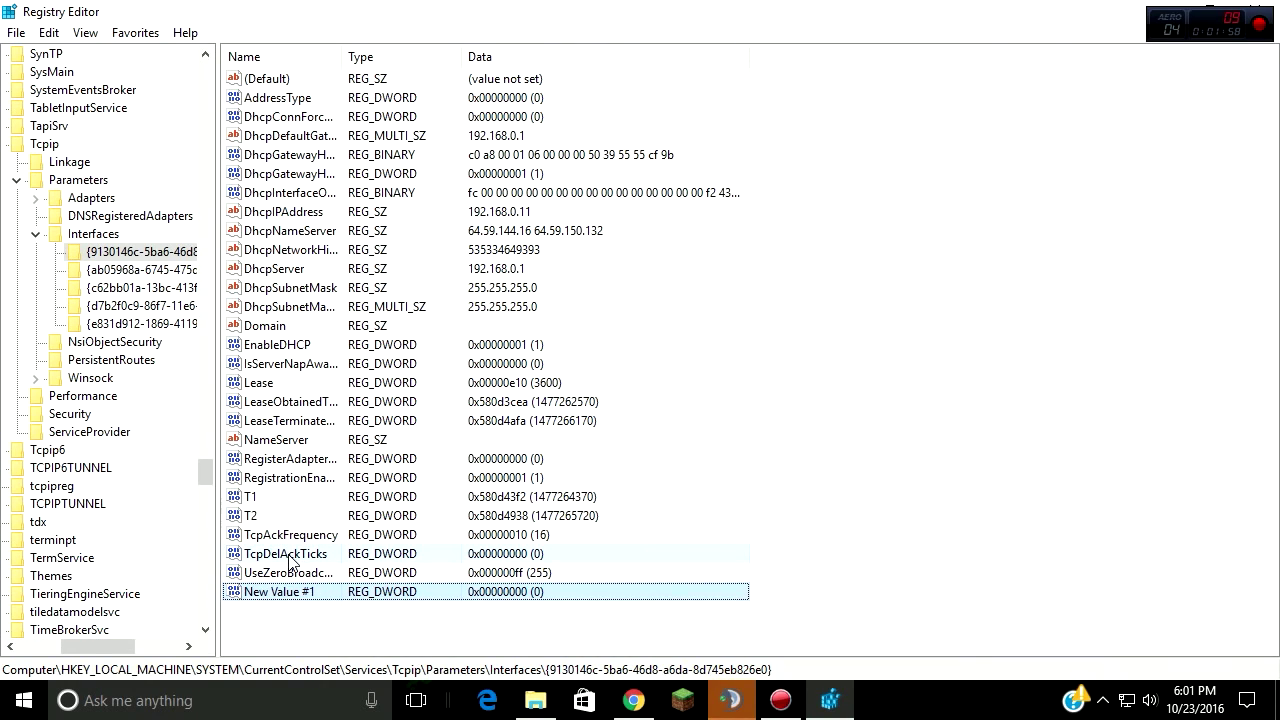
pyautogui.rightClick(300, 591)
pyautogui.click(330, 553)
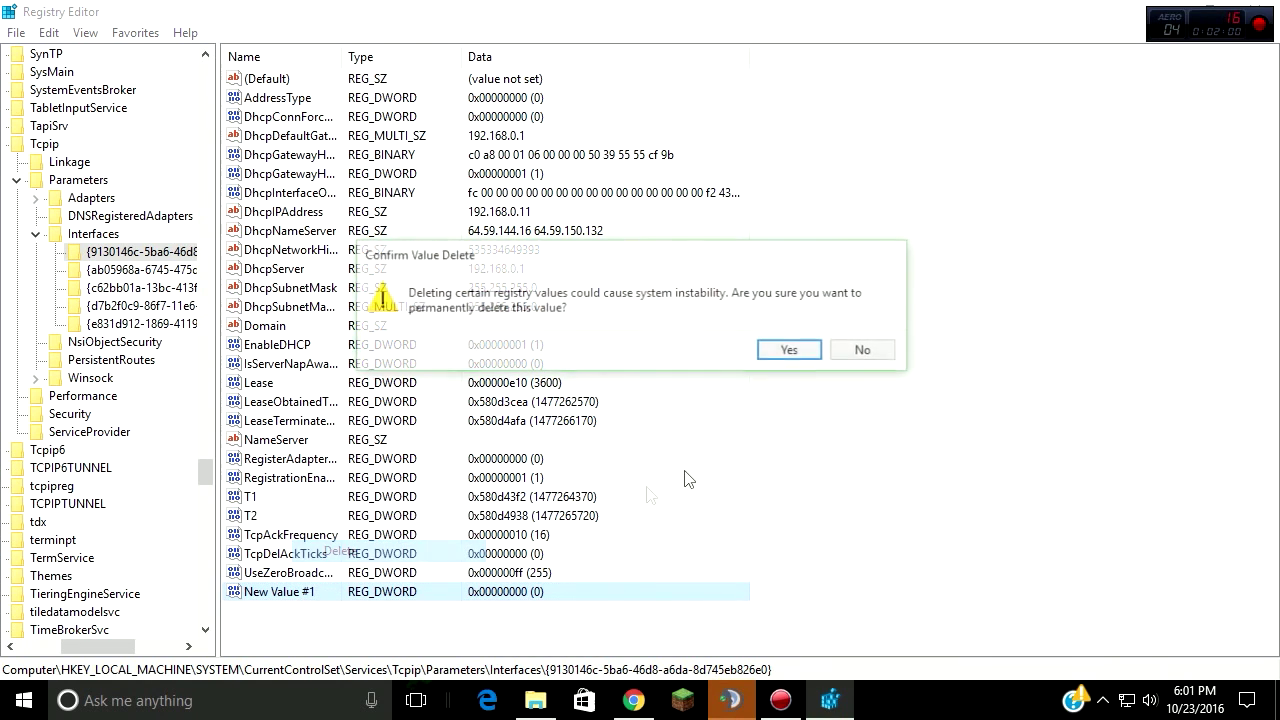
pyautogui.click(786, 360)
pyautogui.click(130, 269)
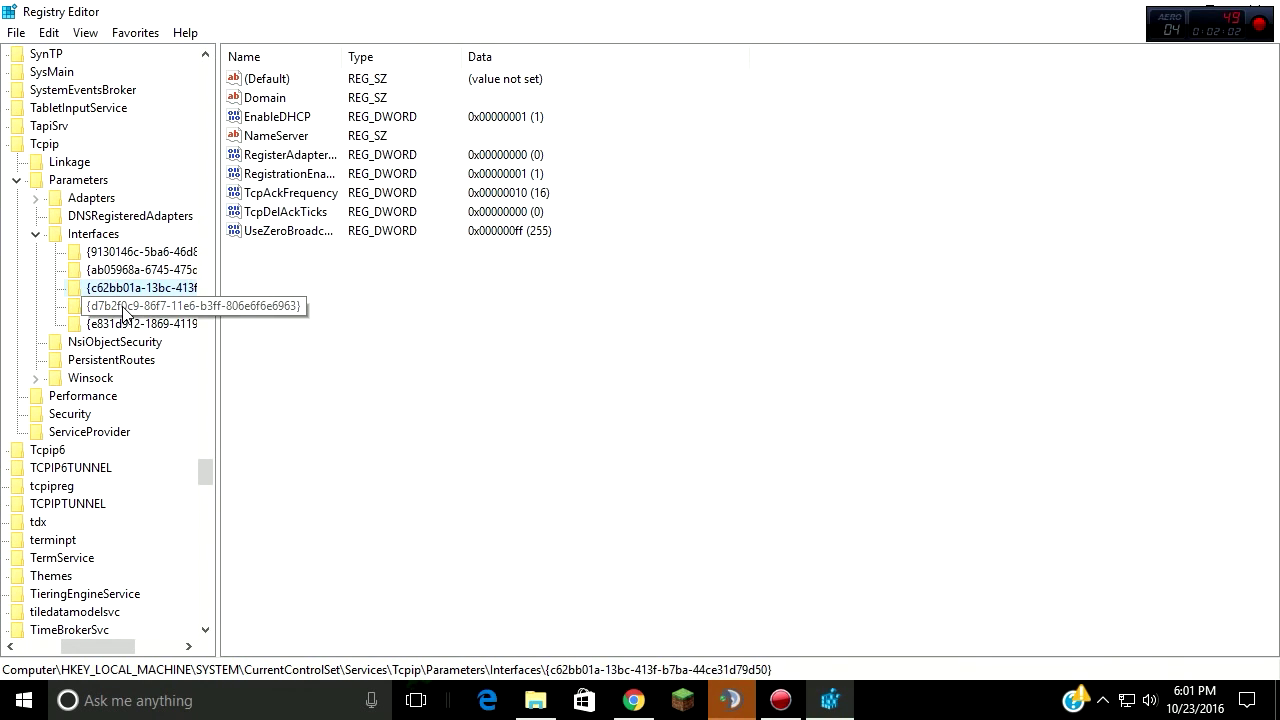
pyautogui.click(140, 323)
pyautogui.click(140, 251)
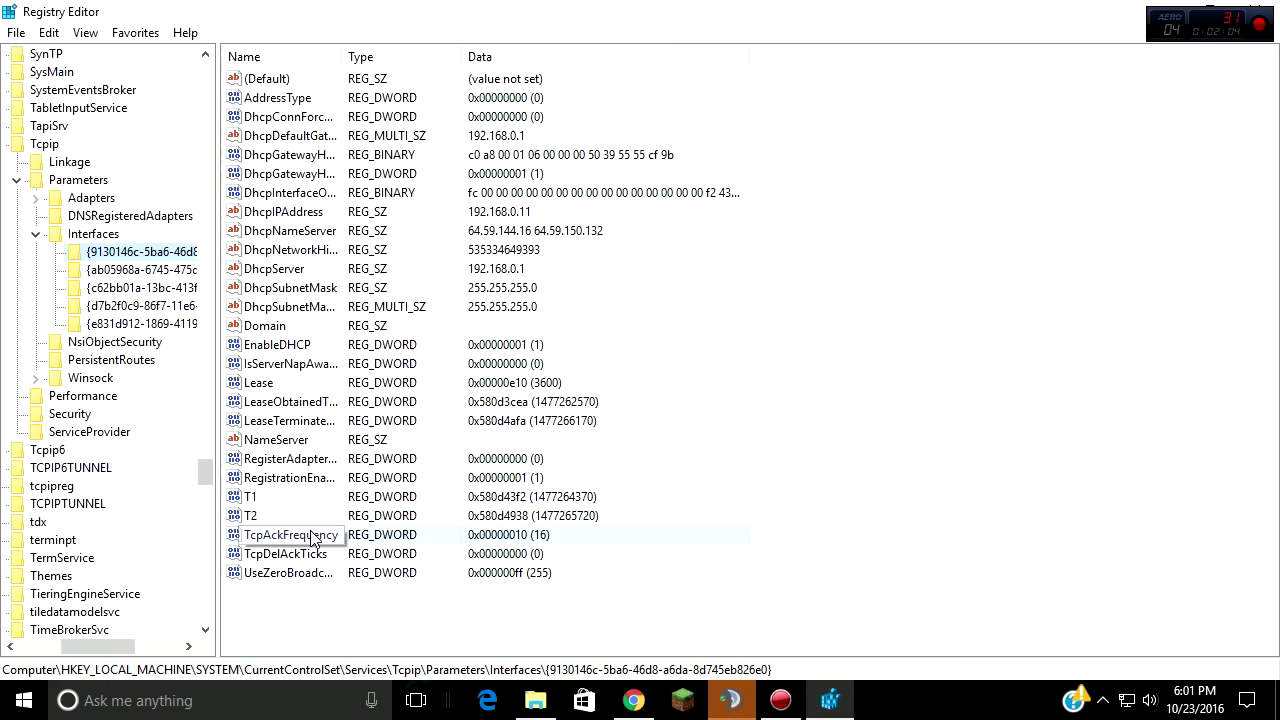
# - Inspect TcpAckFrequency (16) and TcpDelAckTicks, leaving both values unchanged
pyautogui.doubleClick(256, 535)
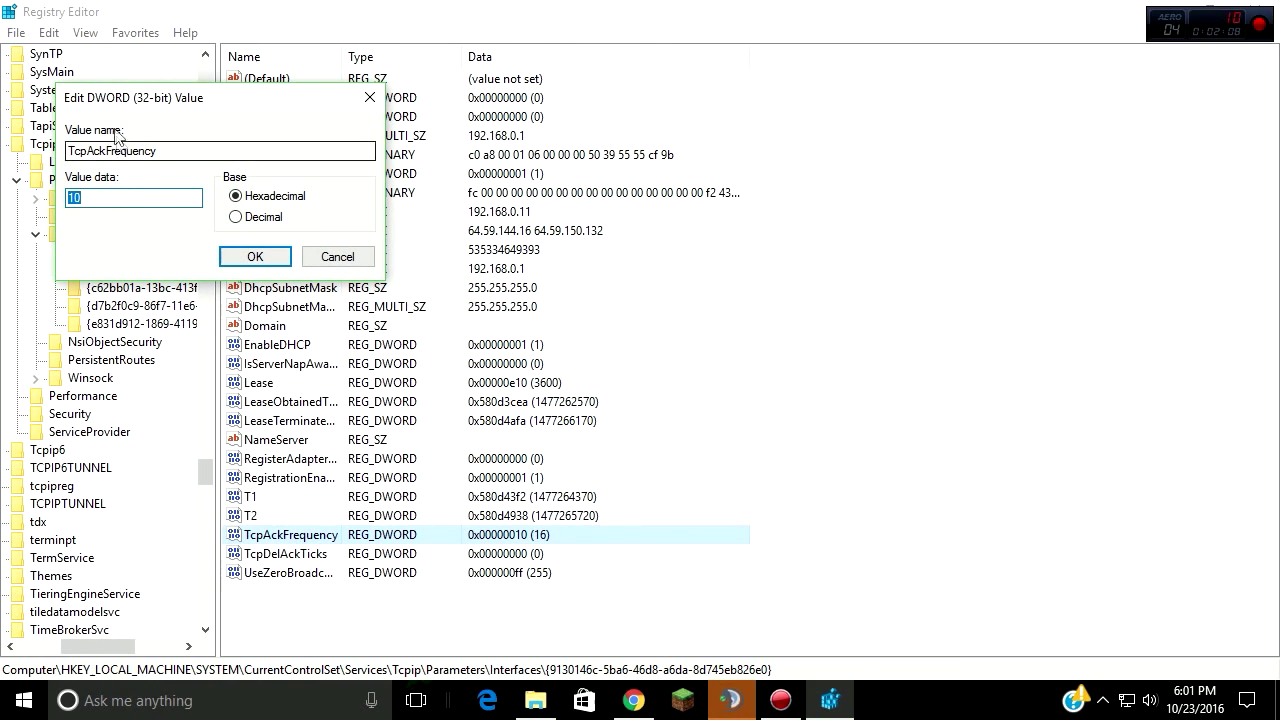
pyautogui.click(78, 198)
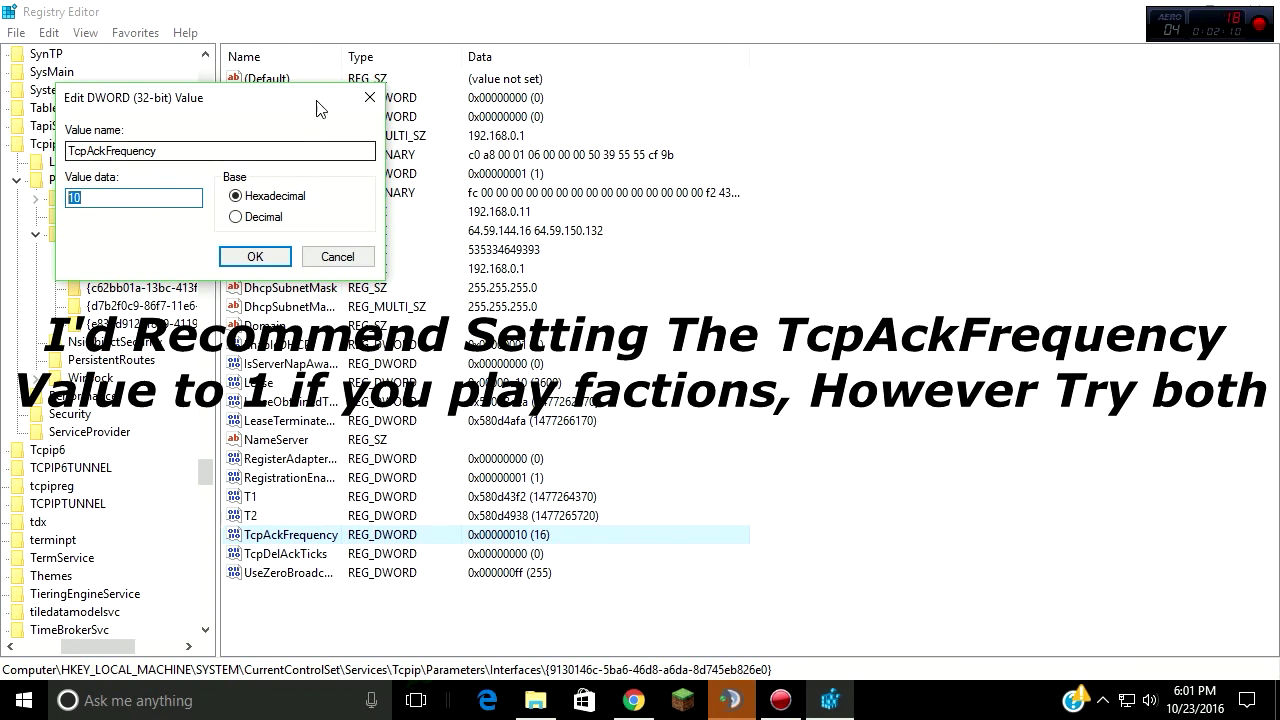
pyautogui.click(352, 98)
pyautogui.doubleClick(290, 554)
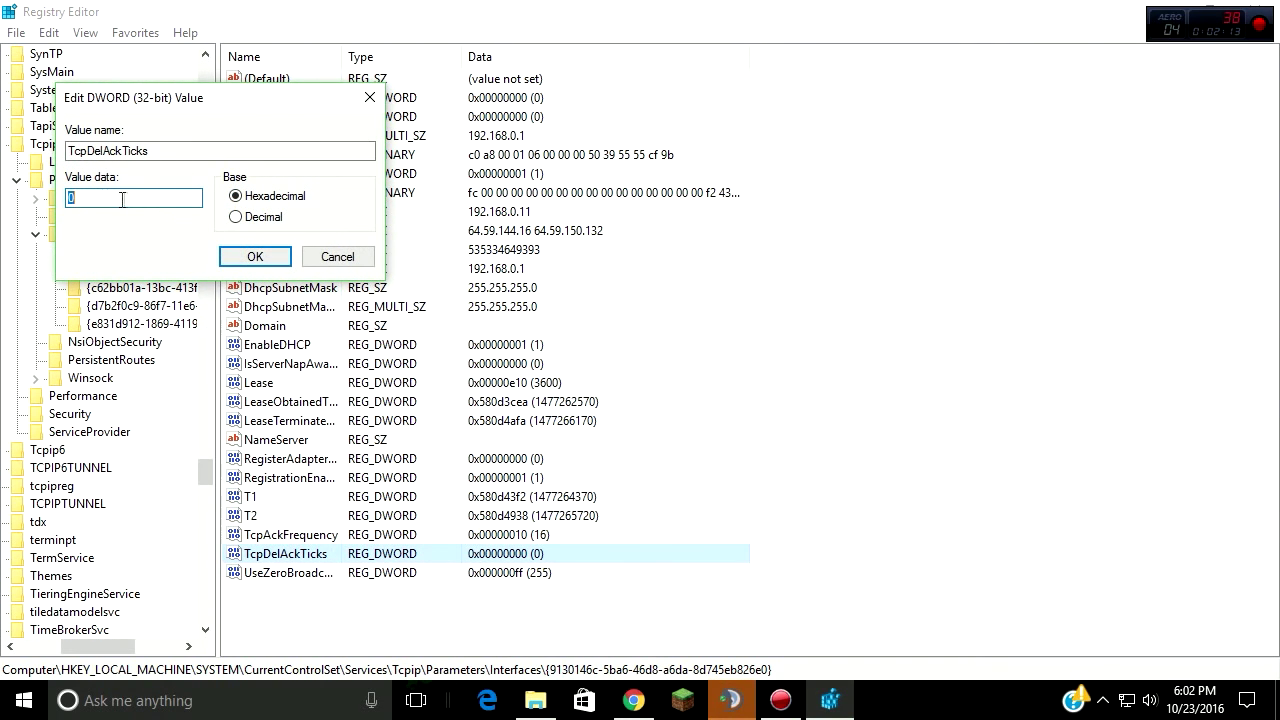
pyautogui.click(370, 97)
# - Browse the other interface keys, including the 192.168.0.12 one, and restore the window from full screen
pyautogui.click(140, 270)
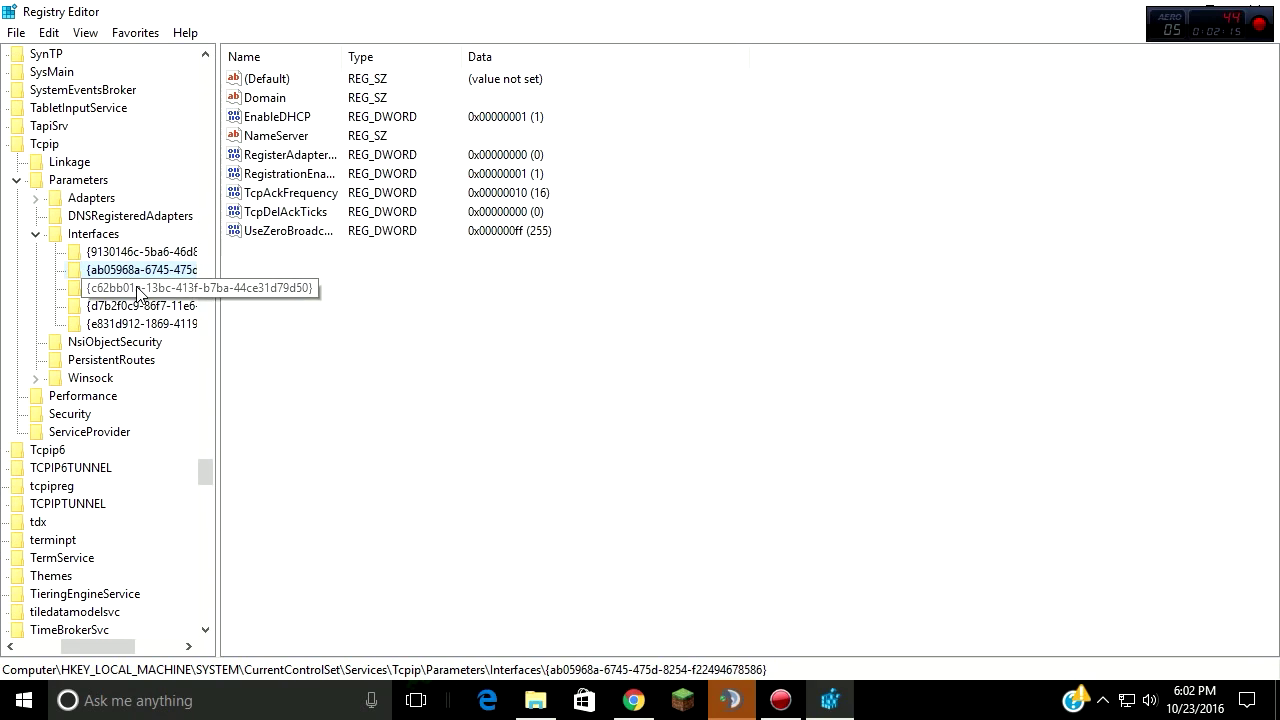
pyautogui.click(140, 306)
pyautogui.click(36, 234)
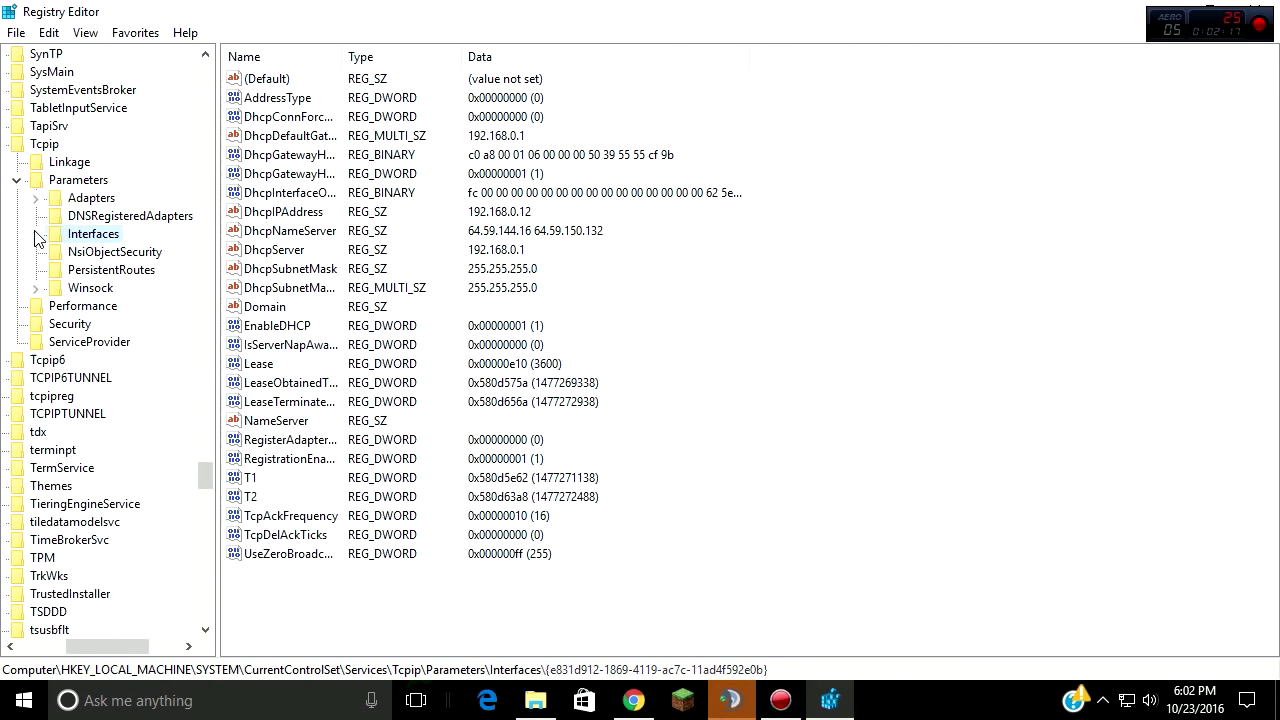
pyautogui.click(36, 234)
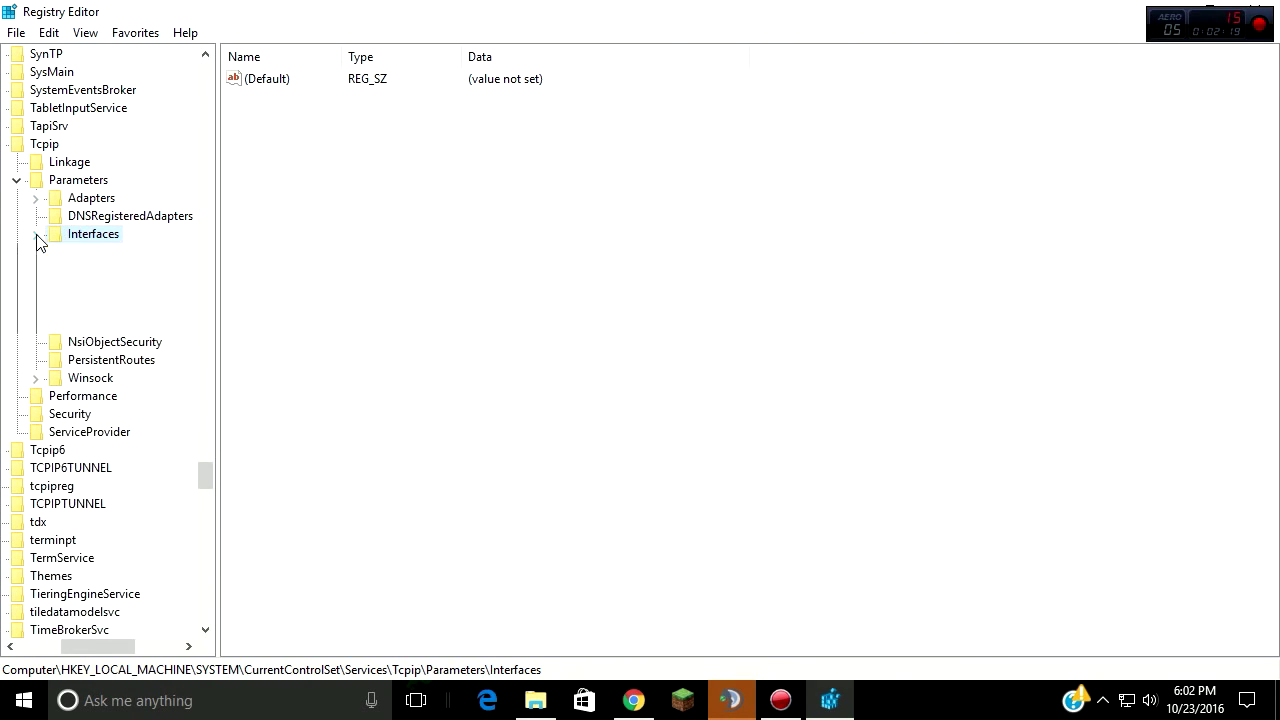
pyautogui.moveTo(450, 12); pyautogui.dragTo(286, 191)
pyautogui.hotkey('alt', 'F4')
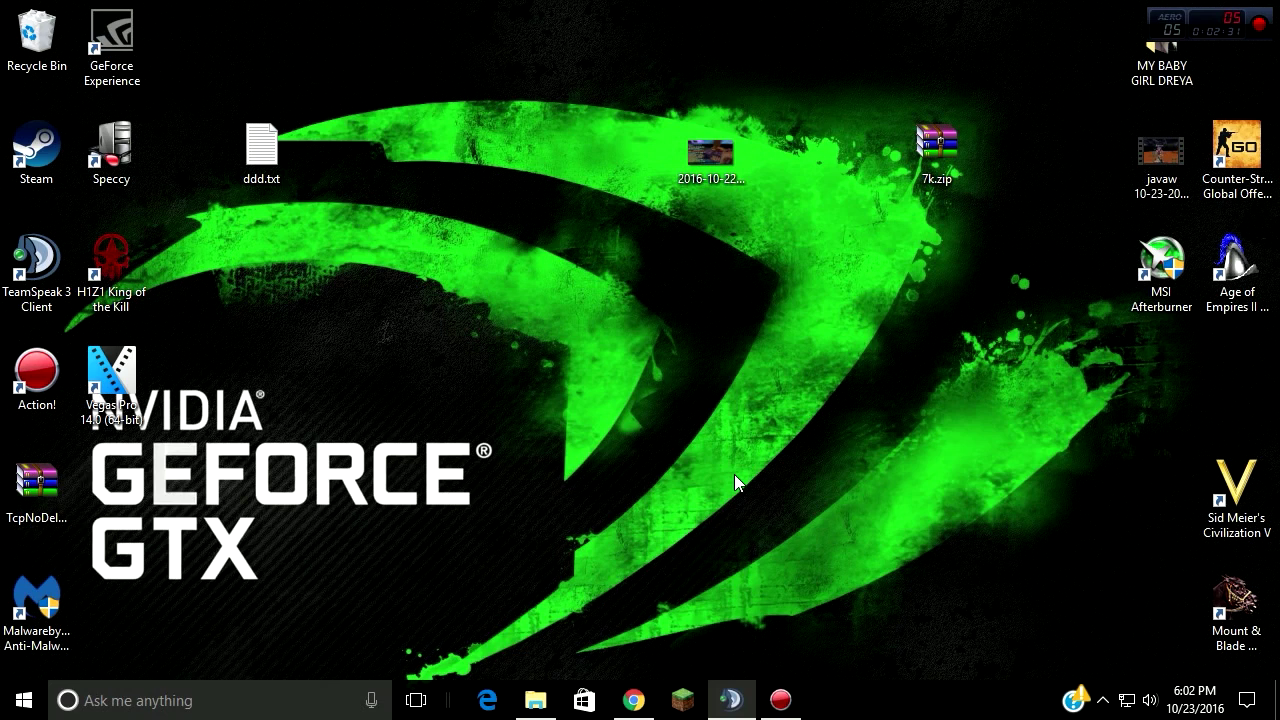
pyautogui.moveTo(487, 535)
pyautogui.mouseDown()
pyautogui.moveTo(277, 523)
pyautogui.moveTo(418, 545)
pyautogui.moveTo(270, 552)
pyautogui.moveTo(407, 574)
pyautogui.mouseUp()
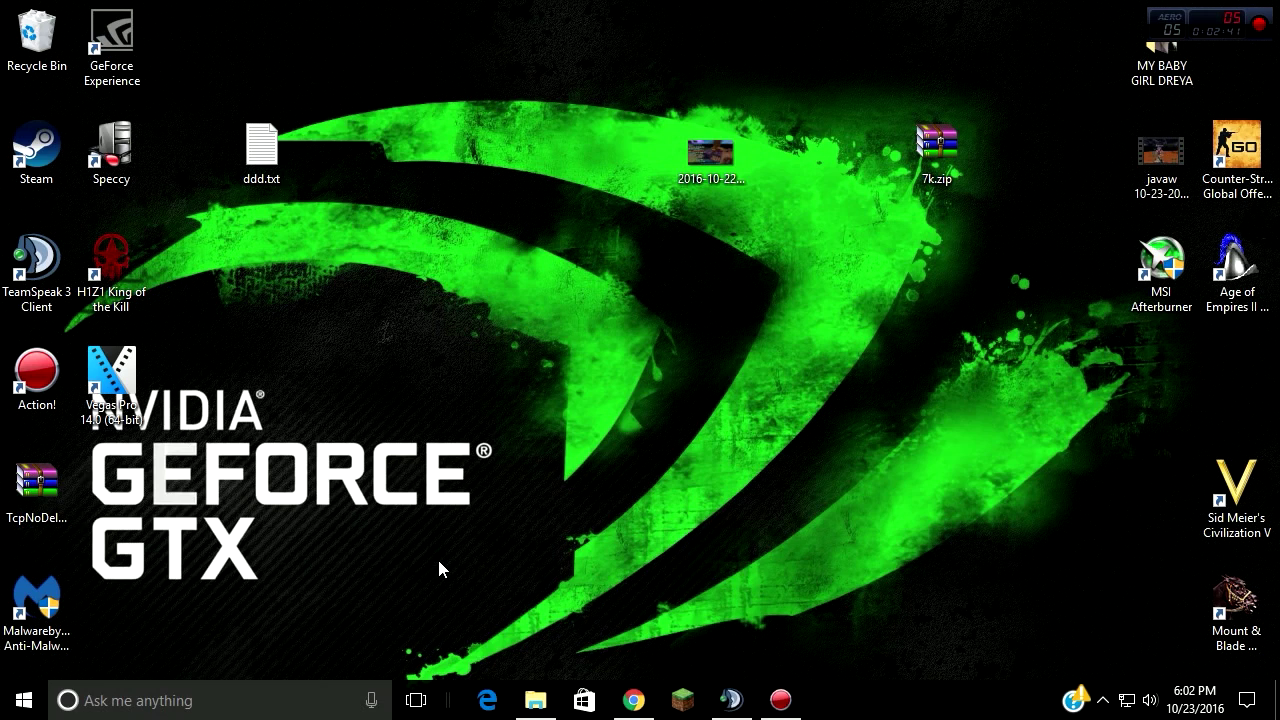
pyautogui.moveTo(480, 515)
pyautogui.mouseDown()
pyautogui.moveTo(262, 578)
pyautogui.moveTo(448, 517)
pyautogui.mouseUp()
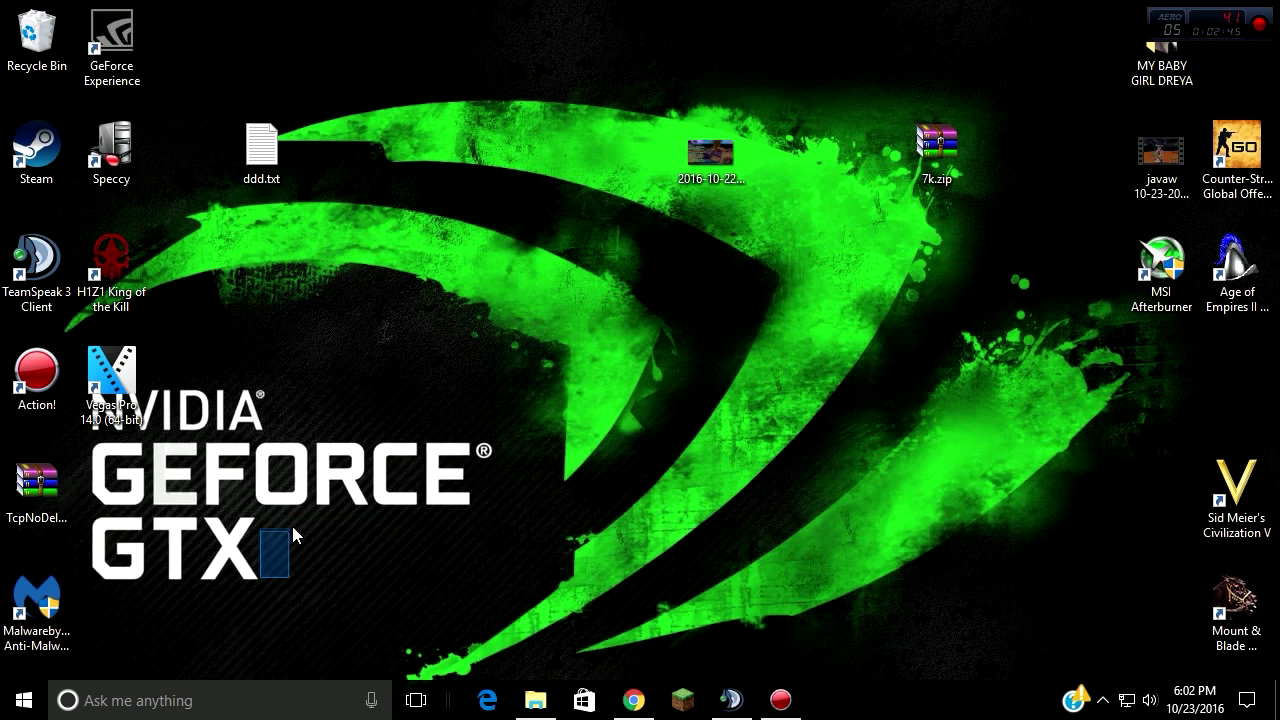